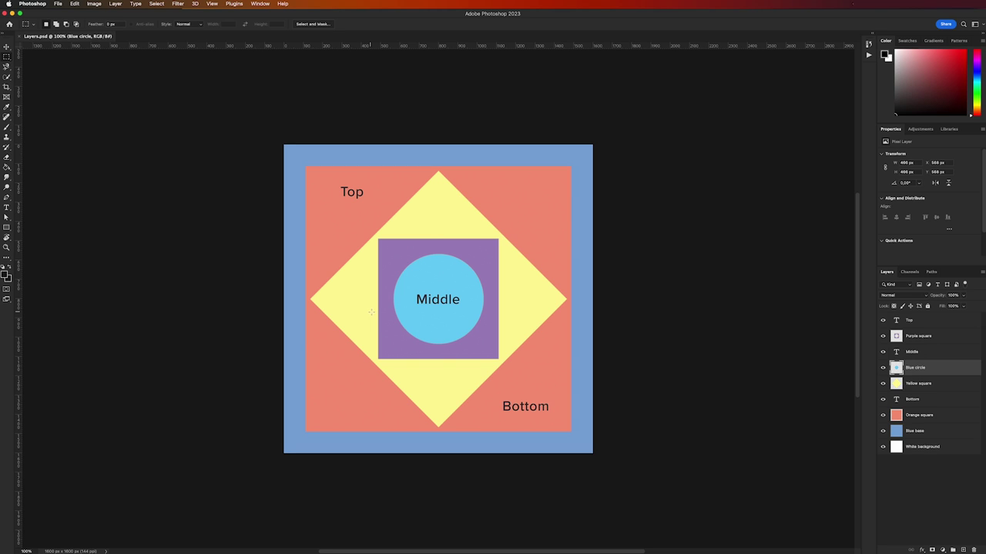
# - Deselect all layers and check the list of available windows for the Layers entry
pyautogui.click(934, 492)
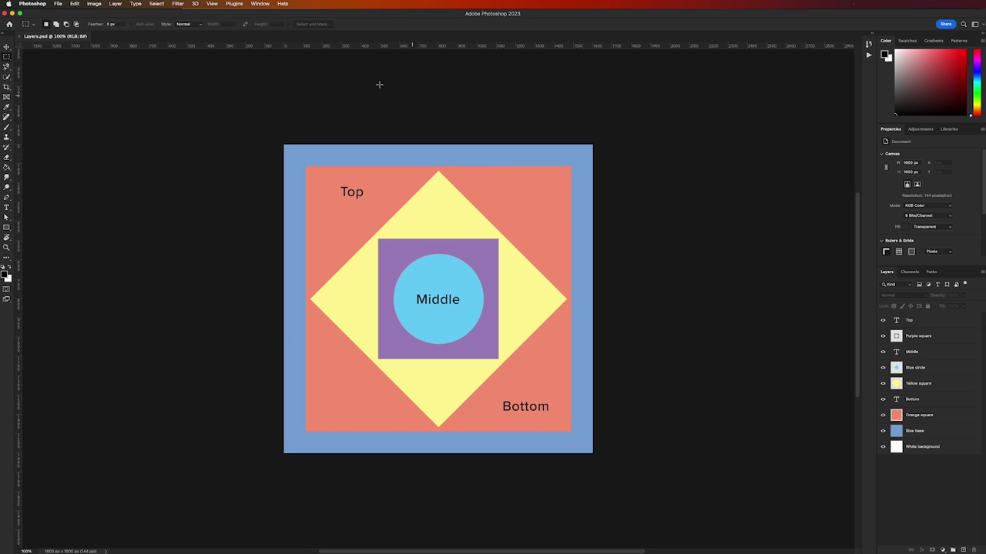
pyautogui.click(261, 3)
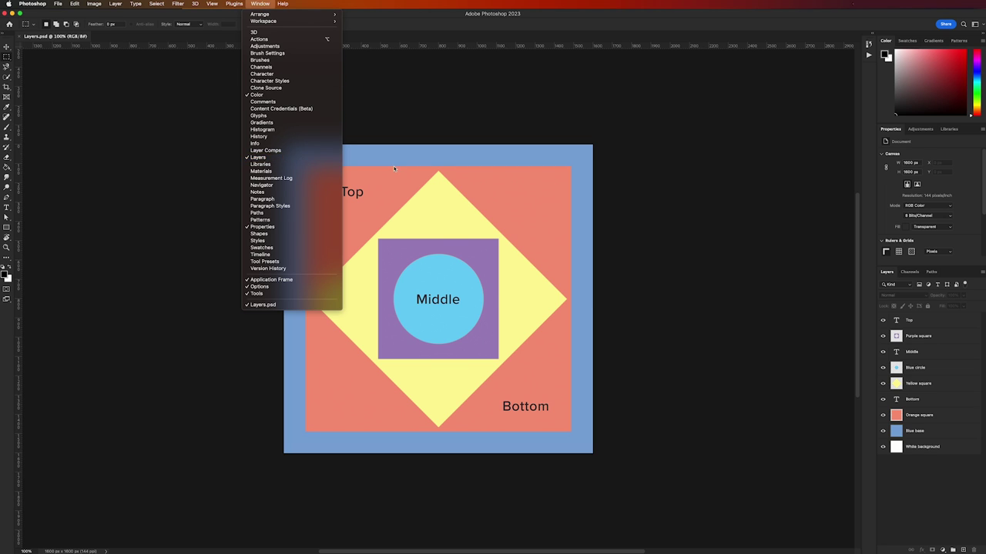
pyautogui.click(445, 163)
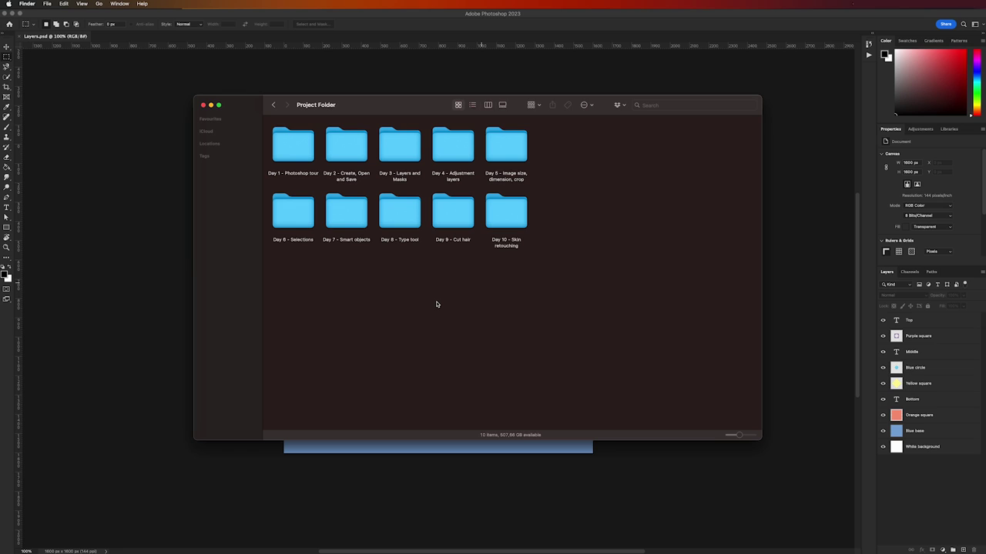
# - In Finder, open the Day 3 - Layers and Masks project folder and open Layers.psd in Photoshop
pyautogui.doubleClick(399, 151)
pyautogui.click(414, 134)
pyautogui.doubleClick(422, 140)
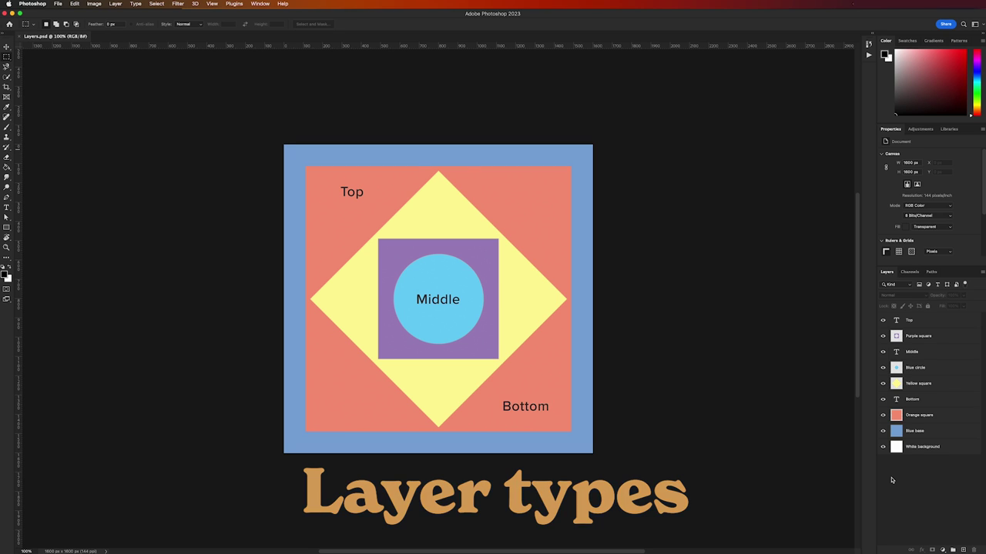
# - Examine the stacking order from White background up to Yellow square, and compare the Top text layer with the two lowest layers
pyautogui.click(921, 447)
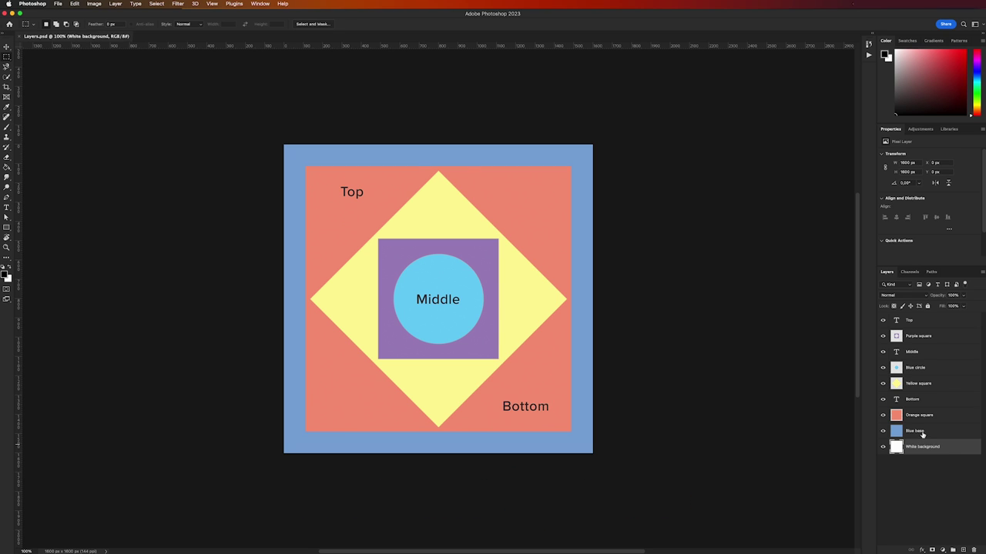
pyautogui.click(923, 435)
pyautogui.click(923, 417)
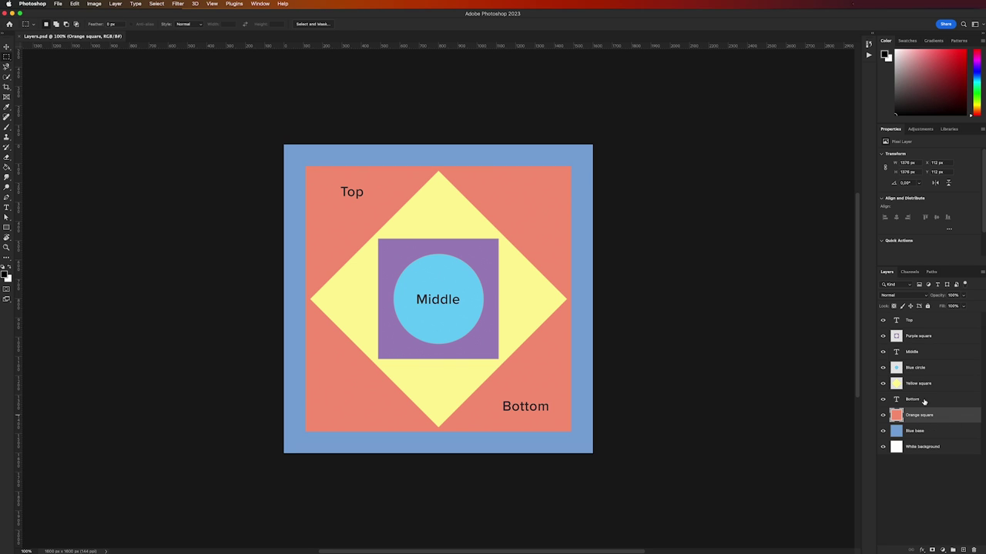
pyautogui.click(923, 400)
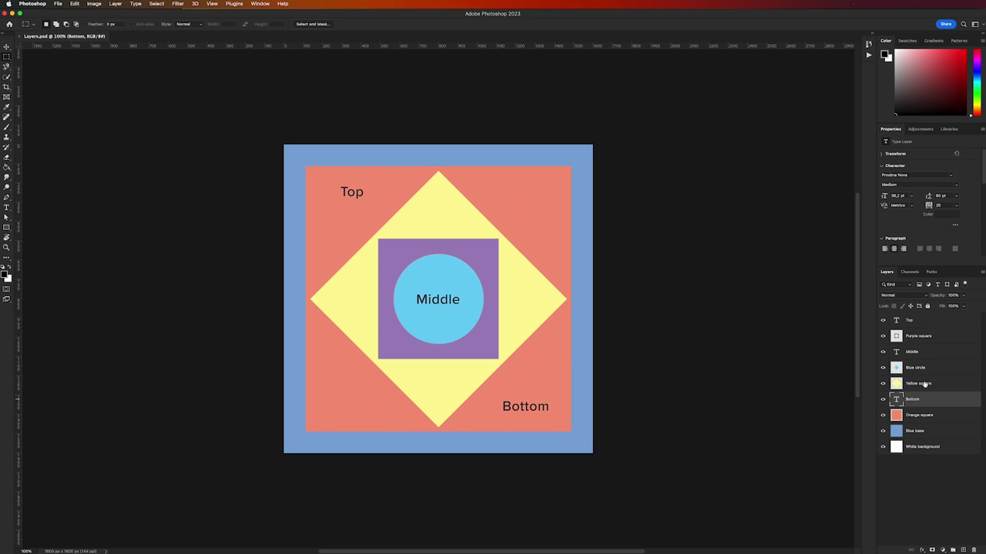
pyautogui.click(924, 384)
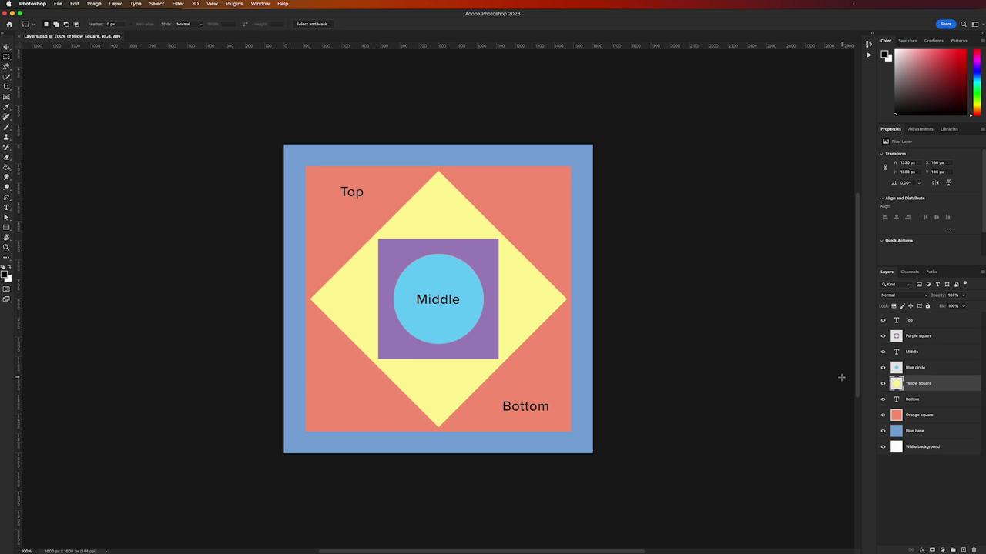
pyautogui.click(928, 323)
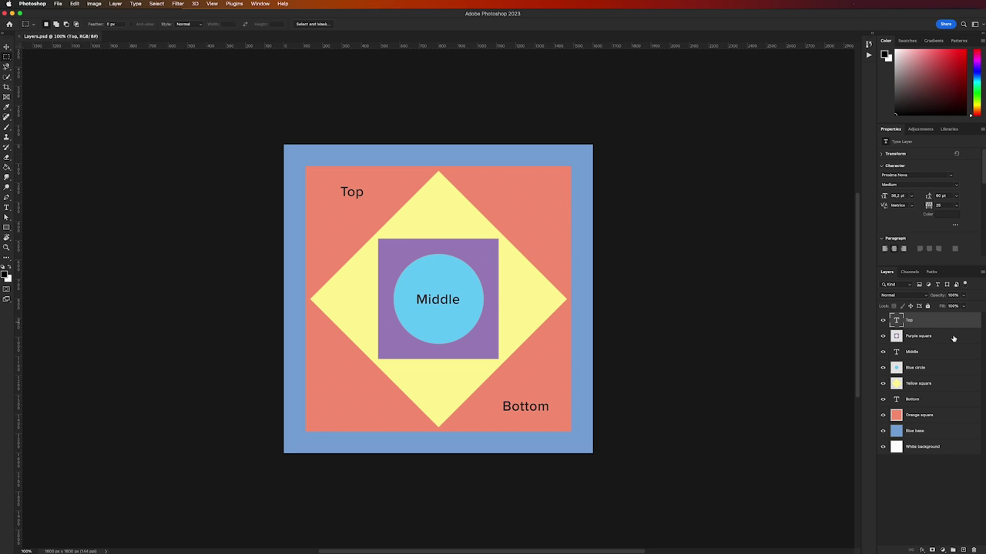
pyautogui.click(930, 432)
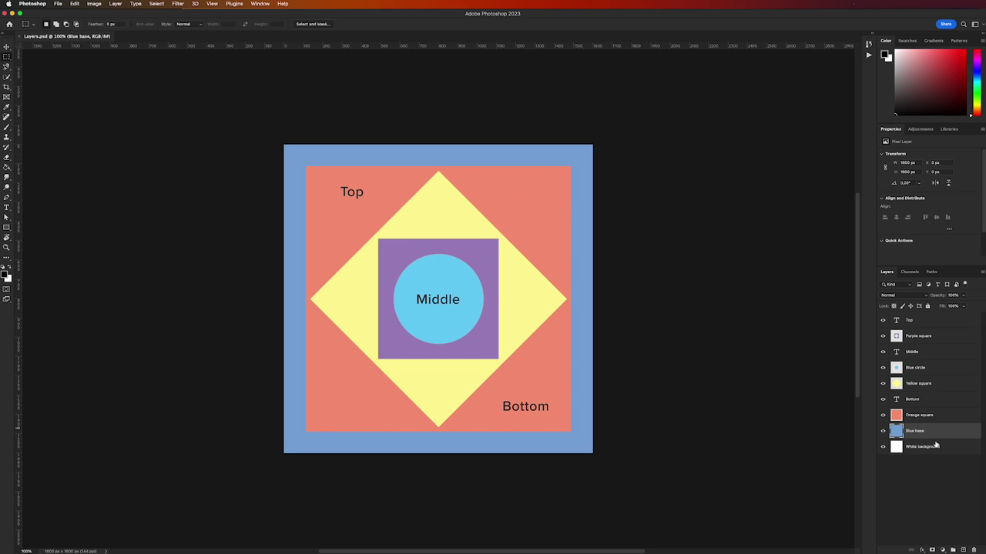
pyautogui.click(936, 445)
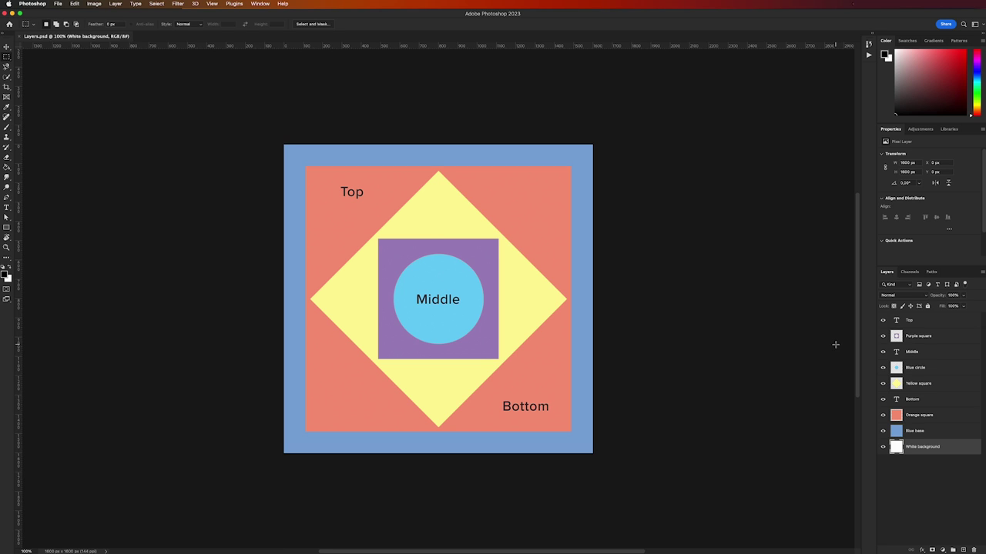
# - Examine the layer thumbnails of the coloured shapes from Blue base to Purple square and of the Bottom text layer
pyautogui.click(900, 431)
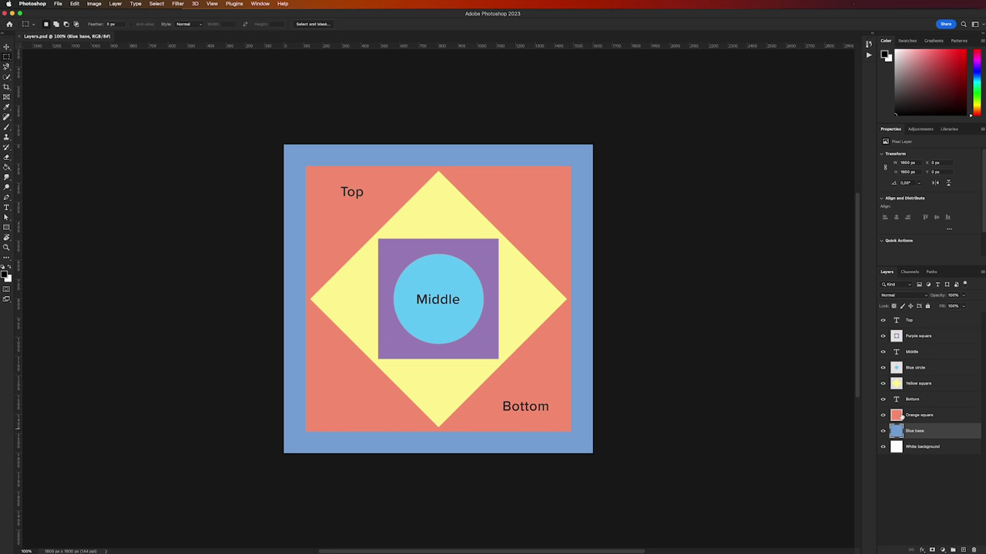
pyautogui.click(901, 415)
pyautogui.click(899, 385)
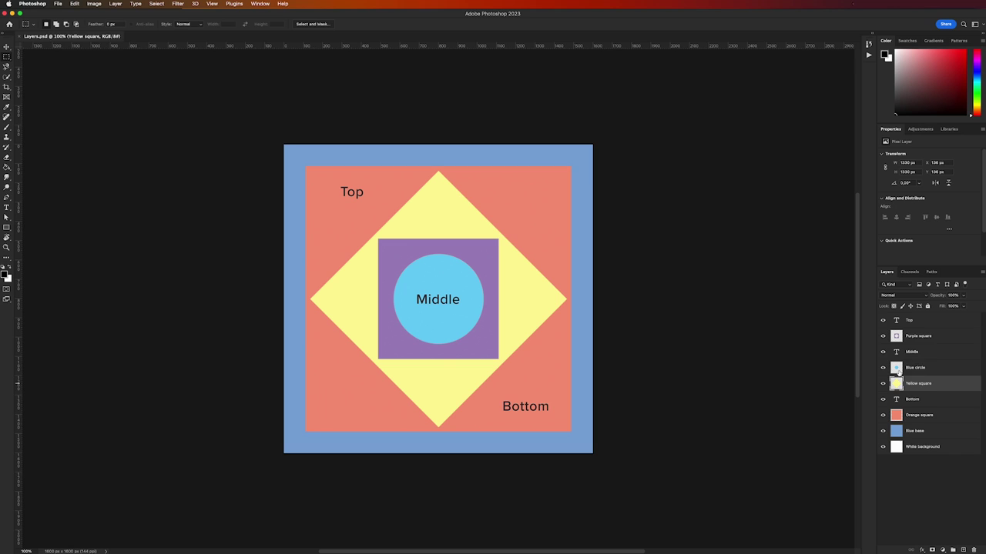
pyautogui.click(897, 370)
pyautogui.click(901, 339)
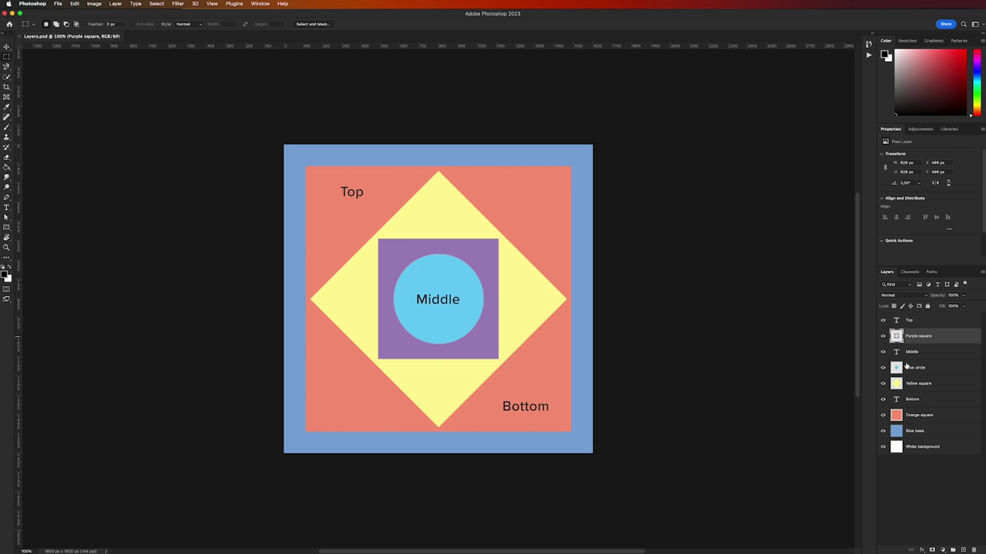
pyautogui.click(899, 371)
pyautogui.click(898, 385)
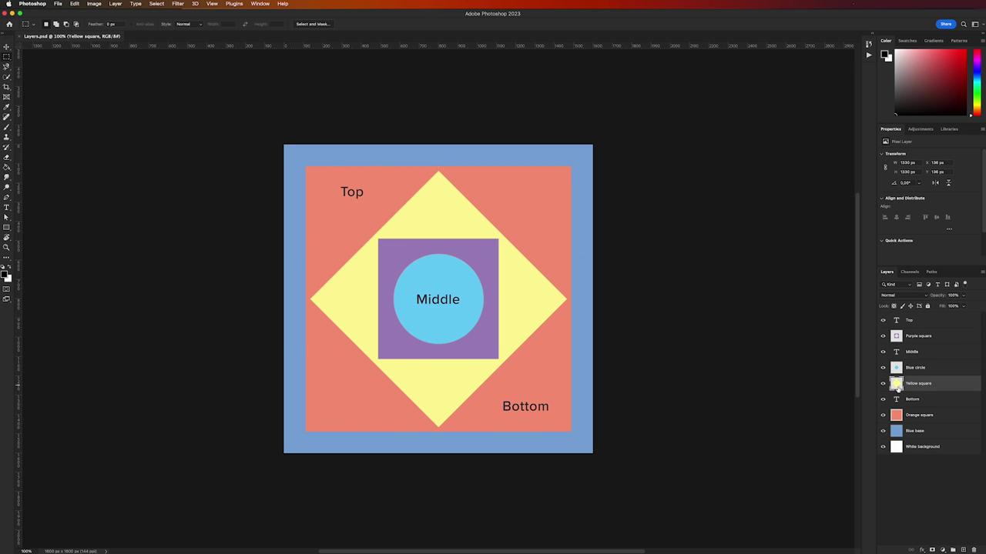
pyautogui.click(899, 402)
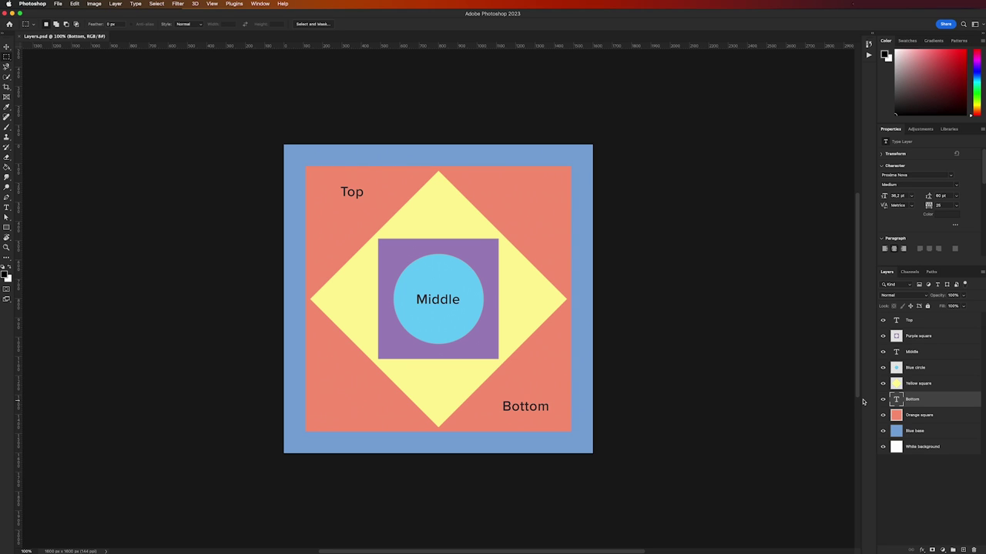
# - Compare the Orange square, Blue base and Purple square pixel layers with the Middle text layer
pyautogui.click(955, 419)
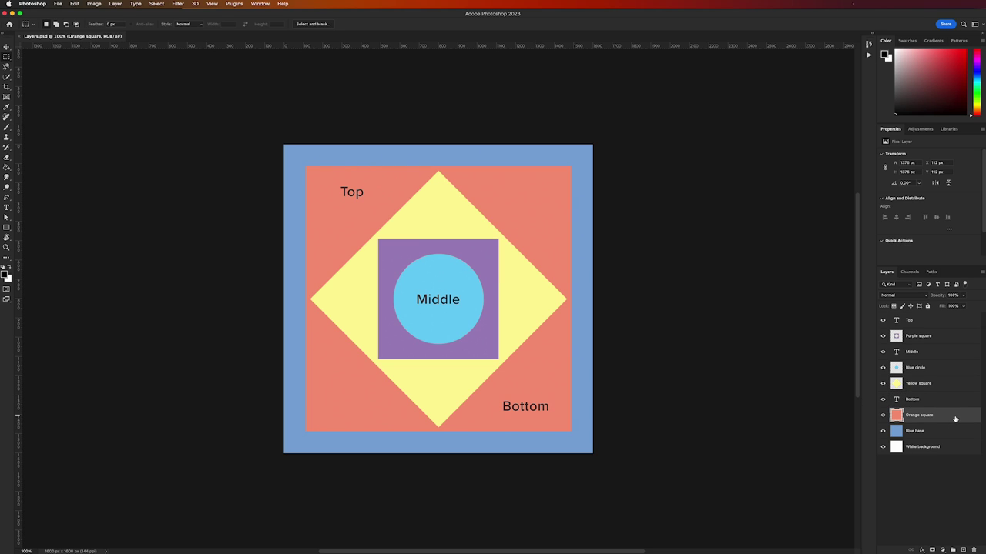
pyautogui.click(956, 435)
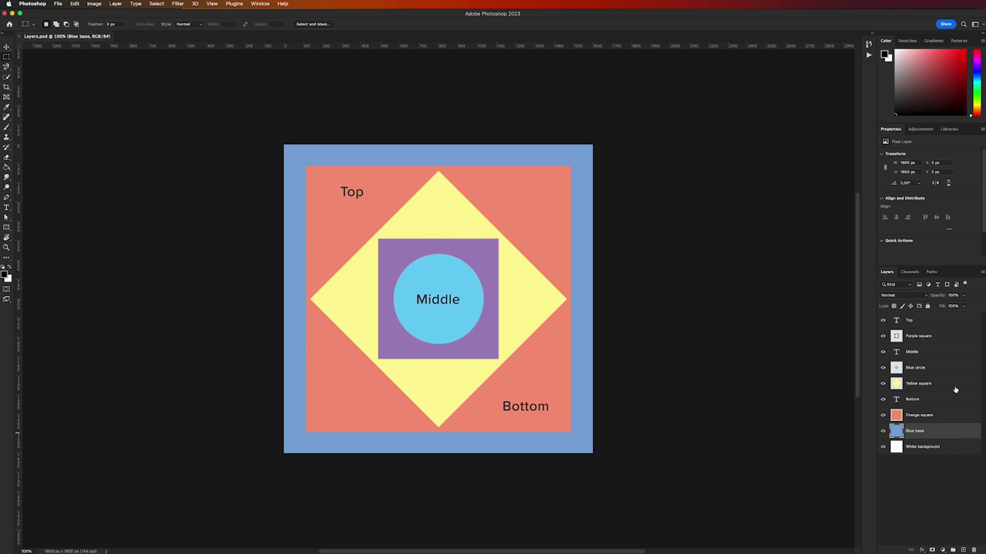
pyautogui.click(950, 354)
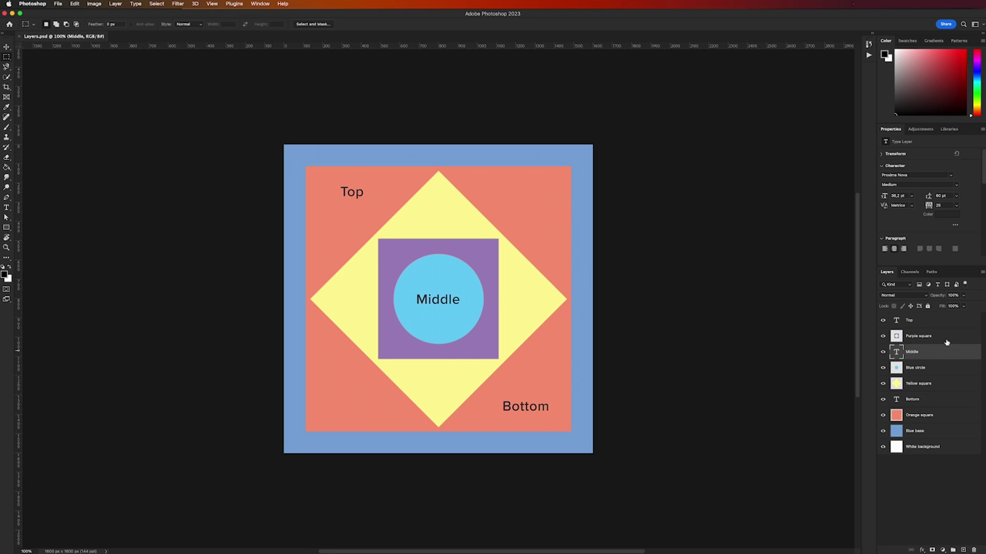
pyautogui.click(945, 342)
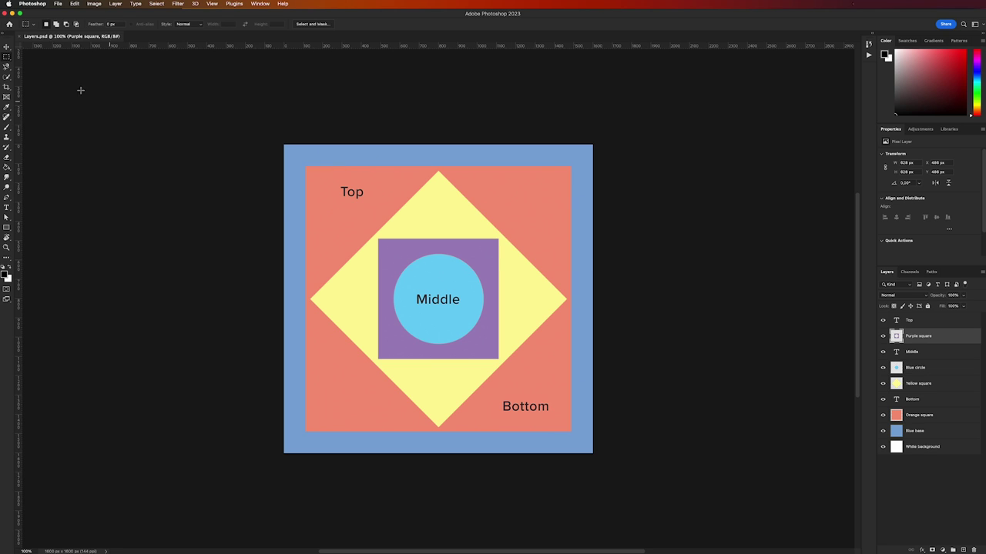
# - Try shifting the Orange square layer to the right with the Move tool, and undo the move
pyautogui.moveTo(6, 47); pyautogui.dragTo(39, 47)
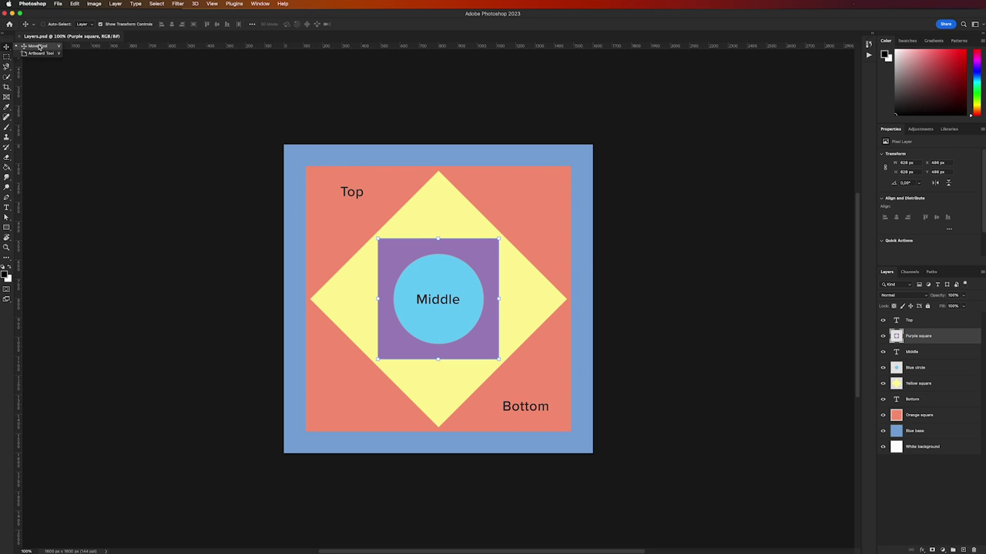
pyautogui.click(25, 46)
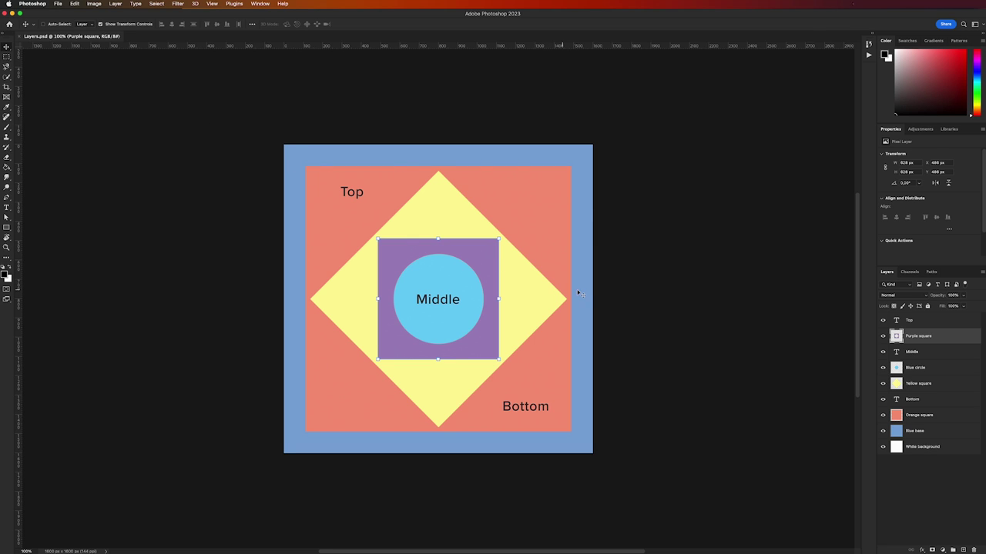
pyautogui.click(923, 417)
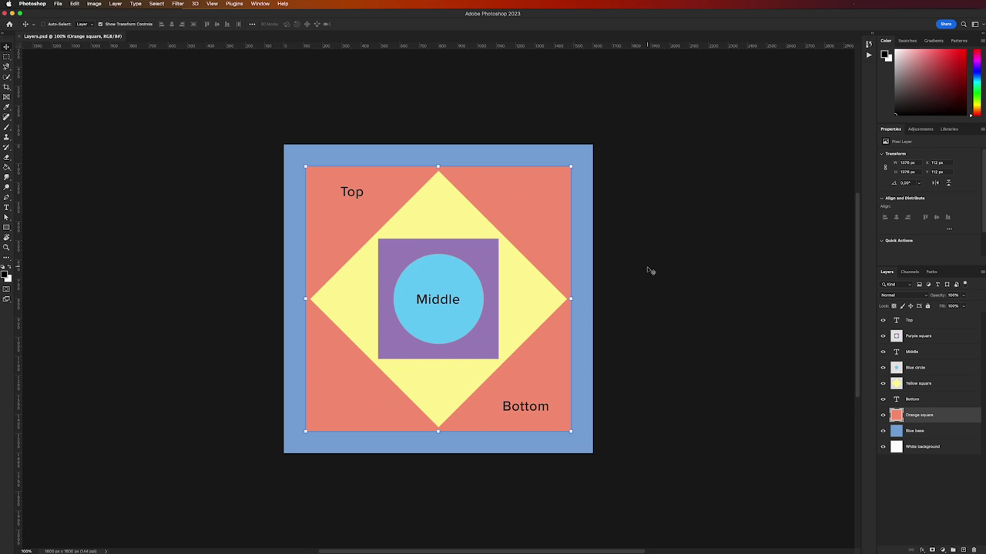
pyautogui.click(337, 238)
pyautogui.moveTo(338, 238); pyautogui.dragTo(445, 254)
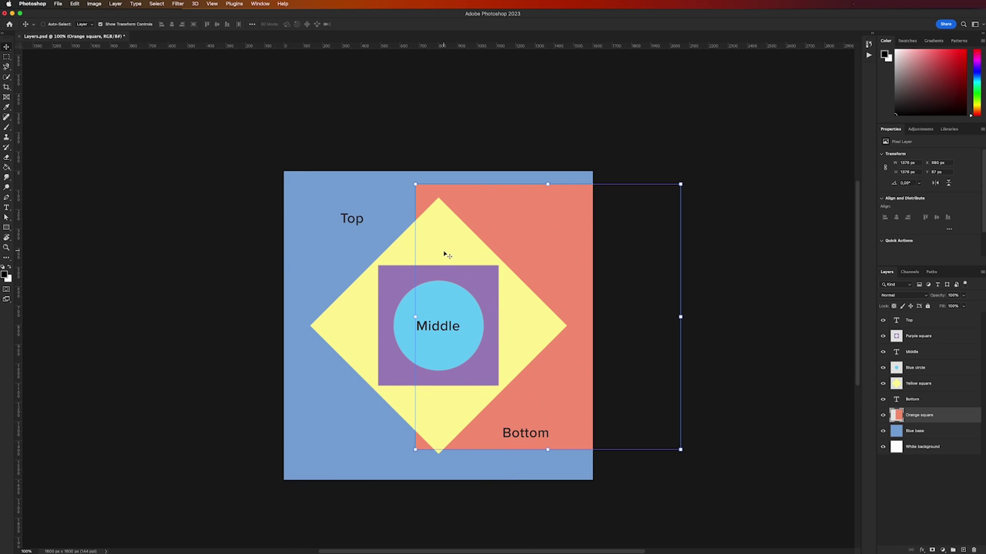
pyautogui.press('super')
pyautogui.press('super+z')
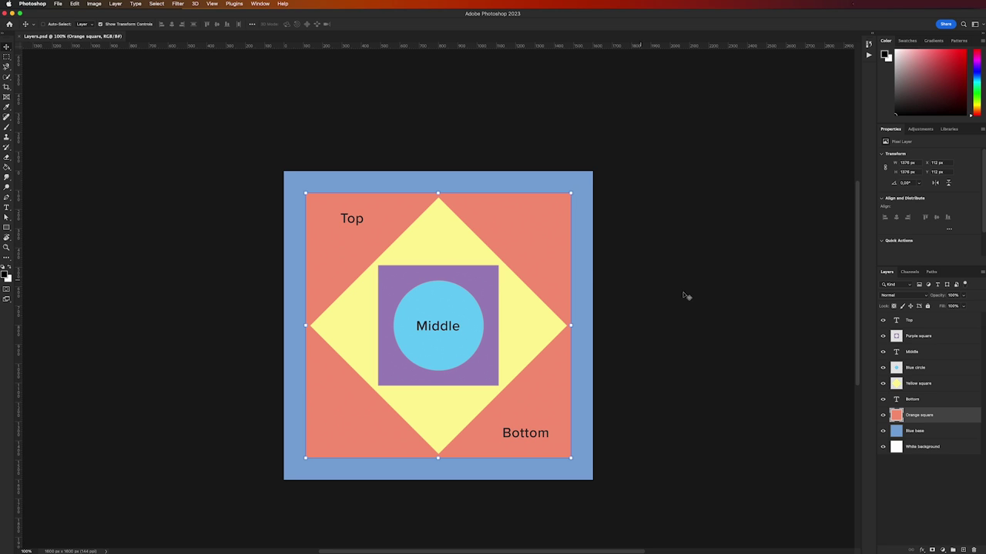
# - Try moving the Top text layer to the right across the canvas, and undo the move
pyautogui.click(912, 320)
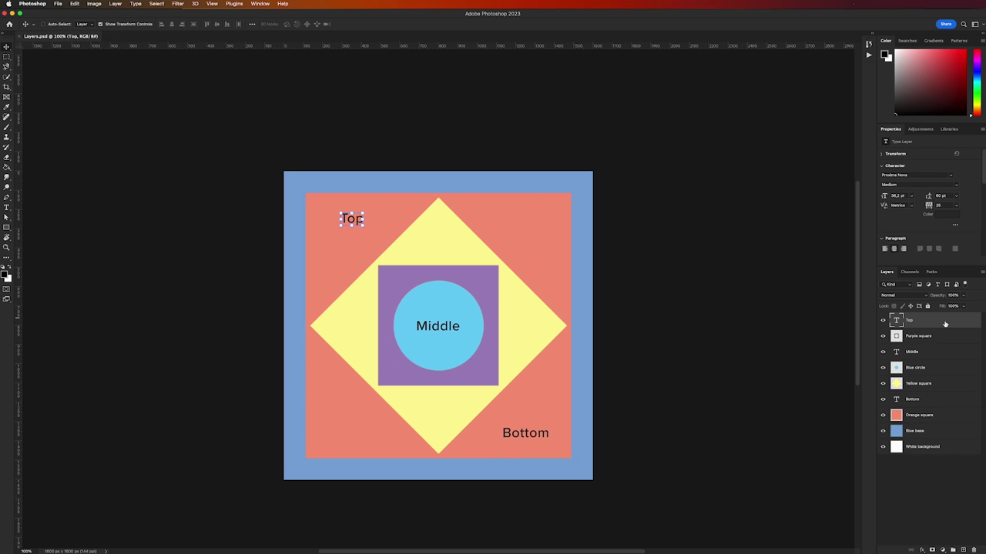
pyautogui.moveTo(416, 211); pyautogui.dragTo(563, 206)
pyautogui.press('super+z')
pyautogui.press('super+z')
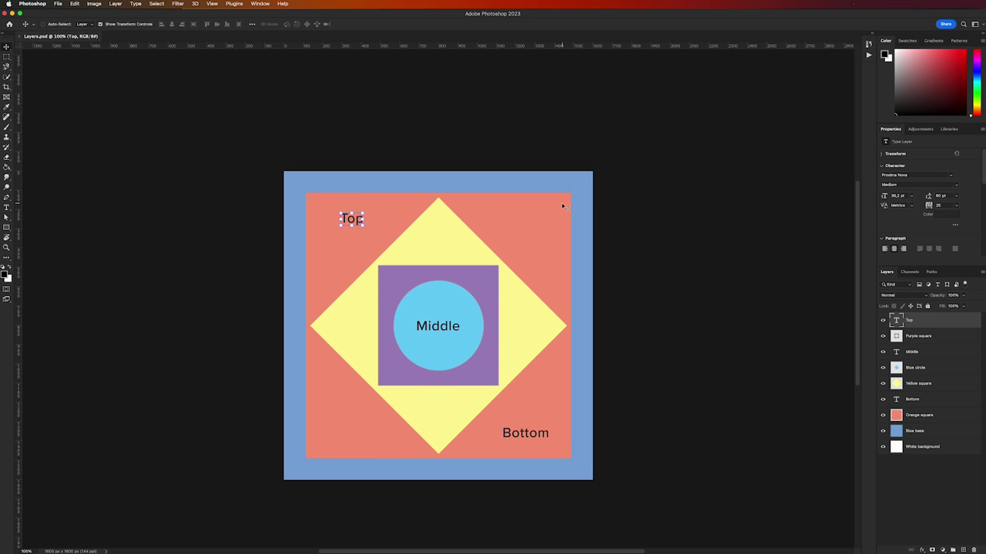
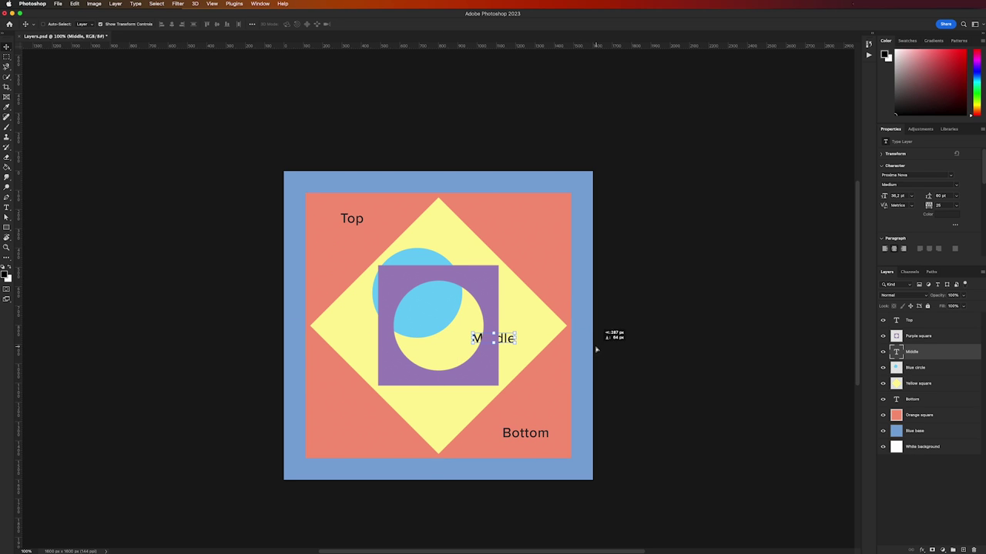
# - Undo the moves of the Middle text and Blue circle layers
pyautogui.click(917, 370)
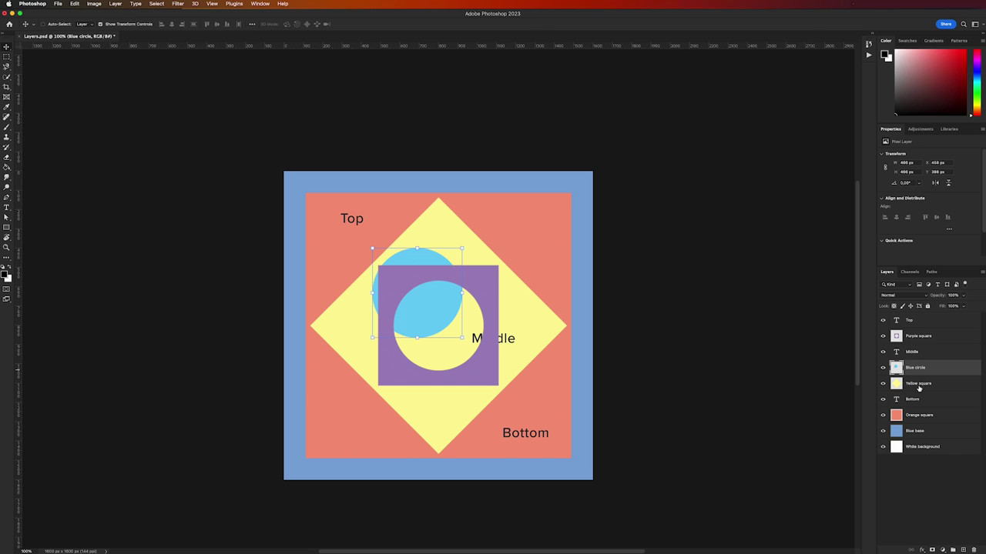
pyautogui.press('super+z')
pyautogui.press('super+z')
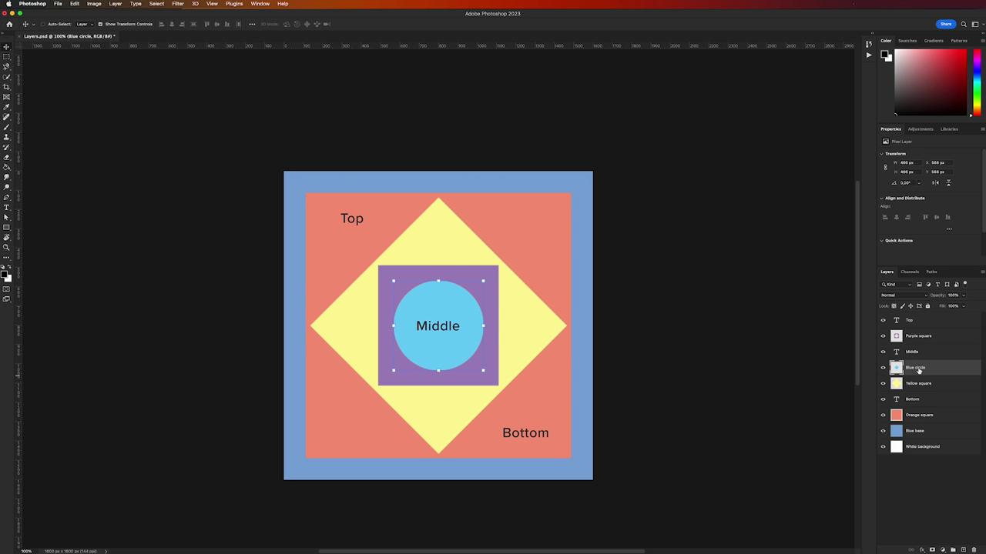
# - Raise the Blue circle layer to the top of the layer stack, and lower it back beneath the Middle text layer
pyautogui.moveTo(941, 371); pyautogui.dragTo(937, 319)
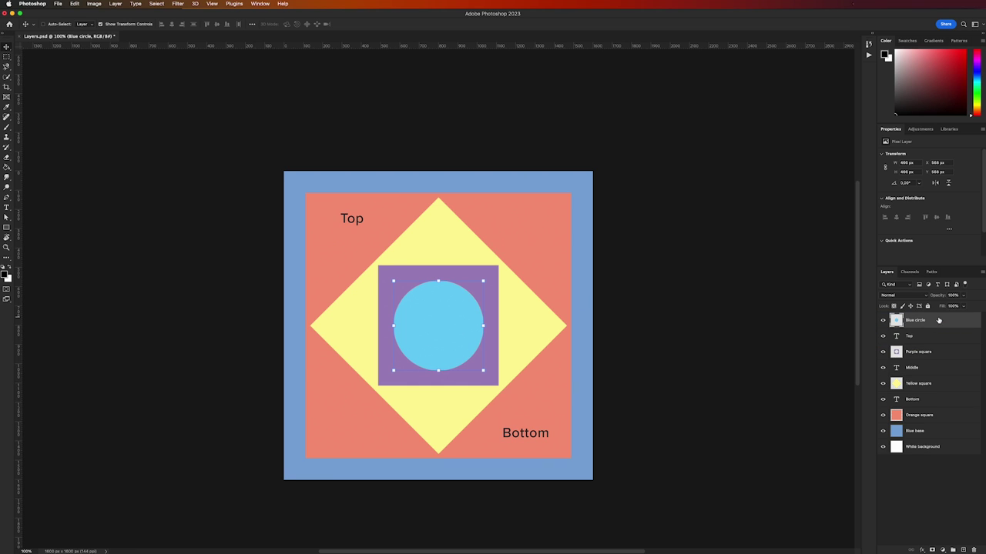
pyautogui.moveTo(436, 331); pyautogui.dragTo(459, 332)
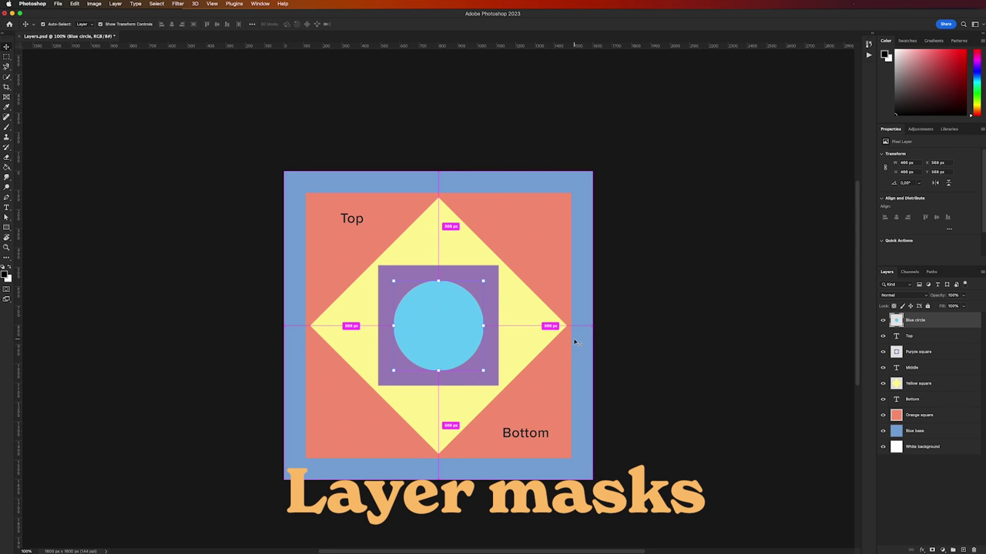
pyautogui.press('super+bracketleft')
pyautogui.press('super+bracketleft')
pyautogui.press('super+bracketleft')
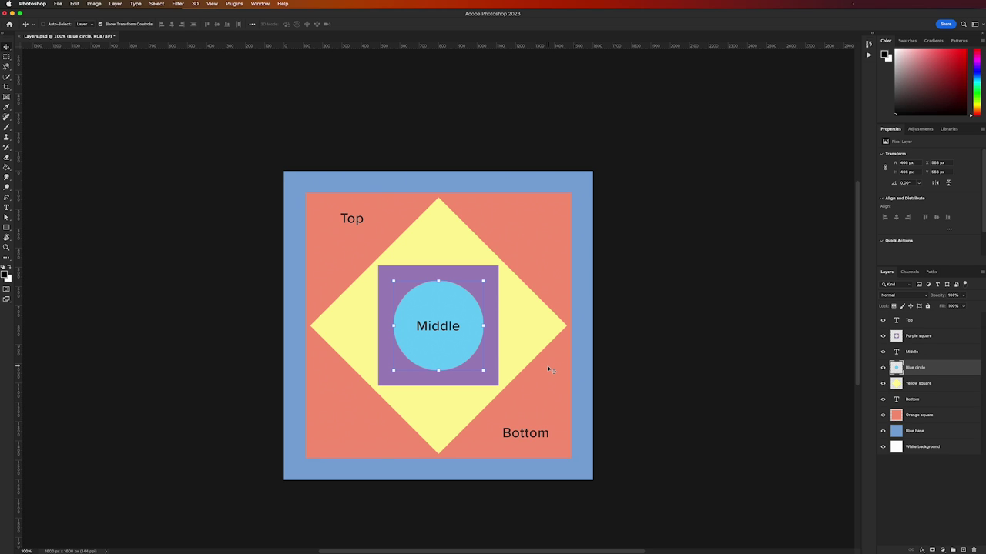
# - Switch to Finder and open Image_03.jpg from the Day 3 - Layers and Masks folder as a separate Photoshop document
pyautogui.press('super+Tab')
pyautogui.click(449, 257)
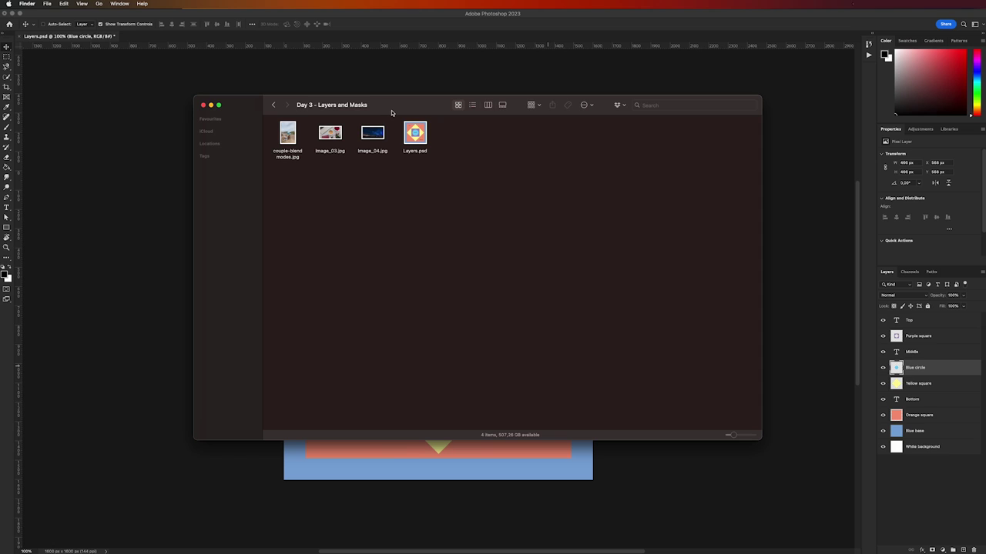
pyautogui.click(334, 135)
pyautogui.moveTo(331, 135); pyautogui.dragTo(219, 36)
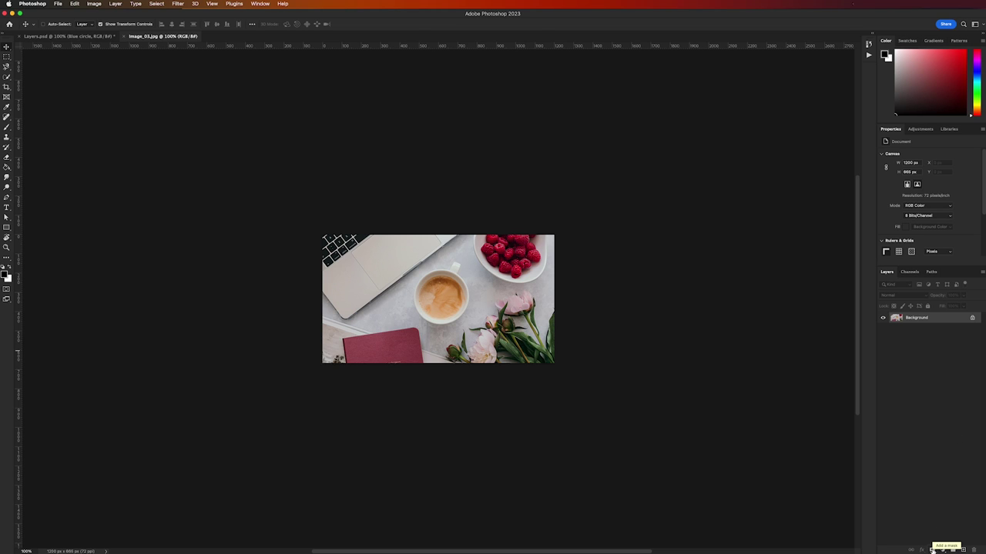
# - Add a layer mask to the desk photo and ready the Brush tool with black as the foreground color
pyautogui.click(932, 550)
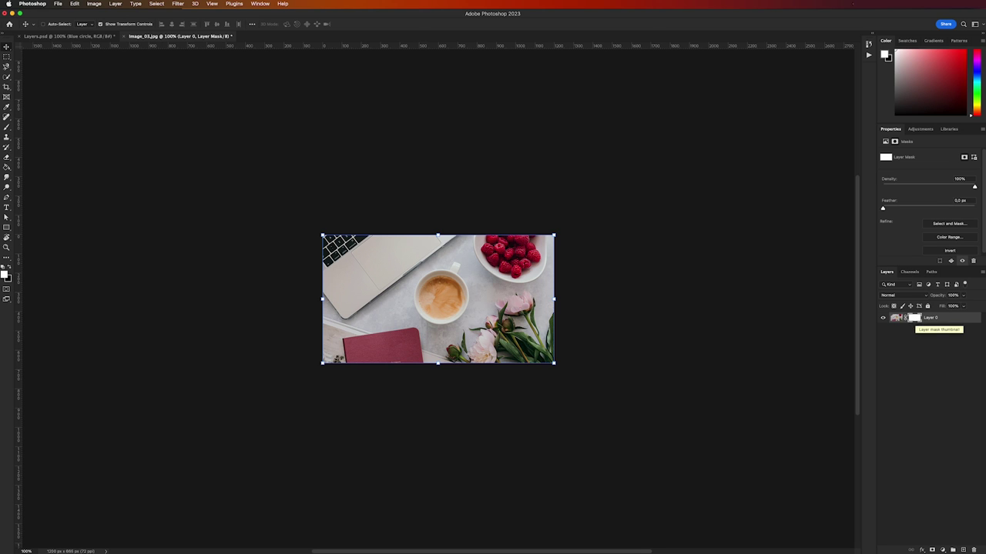
pyautogui.press('super+plus')
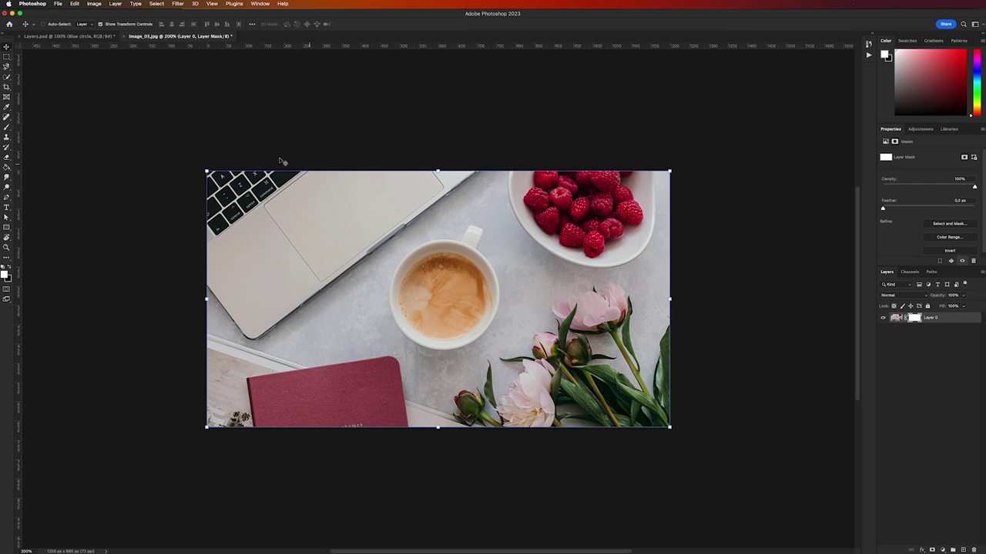
pyautogui.moveTo(6, 127); pyautogui.dragTo(39, 127)
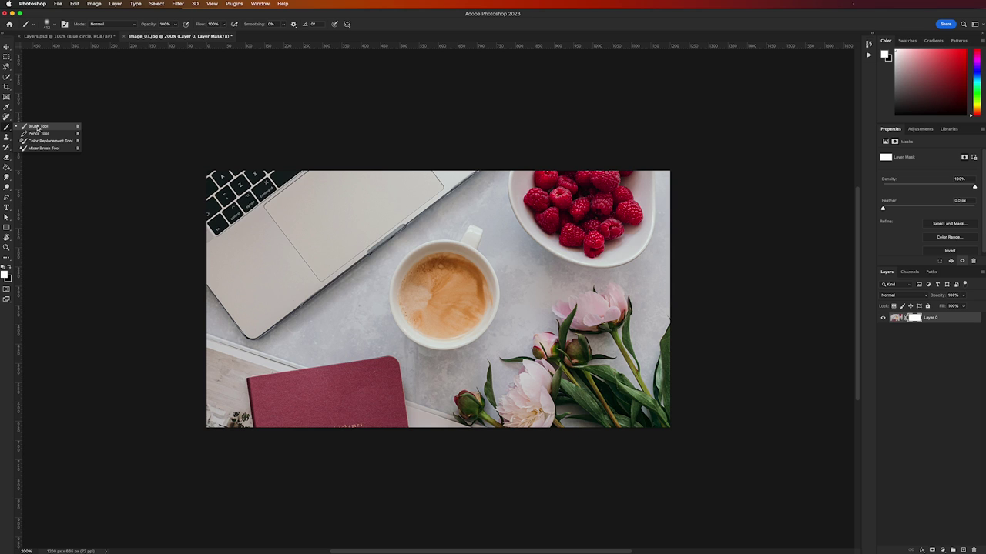
pyautogui.click(38, 128)
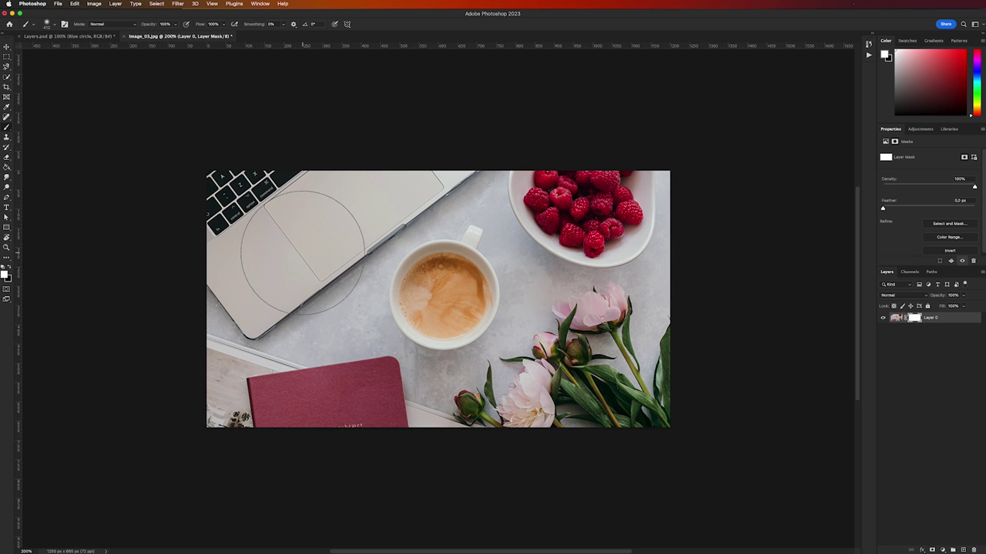
pyautogui.click(10, 268)
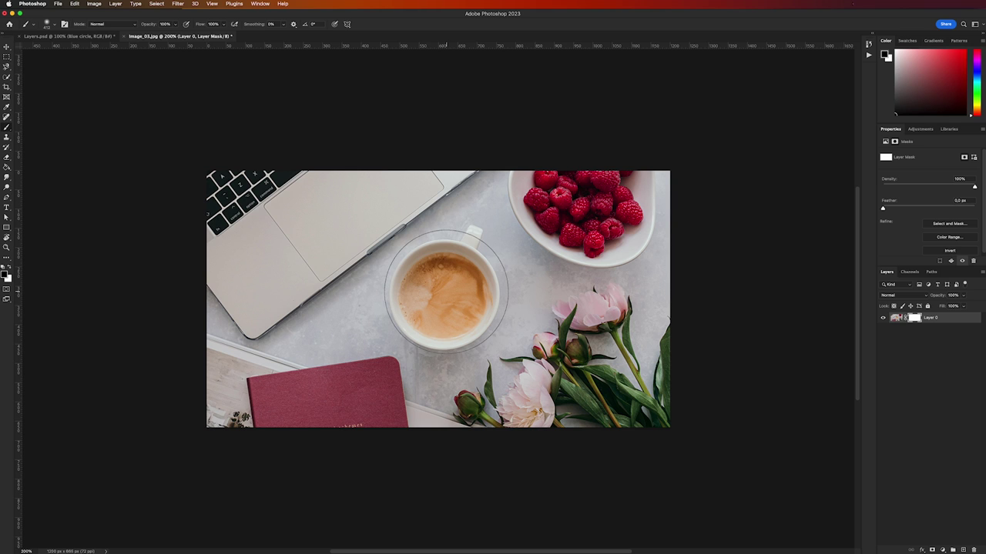
# - Reduce the soft round brush to 178 px, try a black stroke over the coffee on the mask, and undo the stroke
pyautogui.click(55, 26)
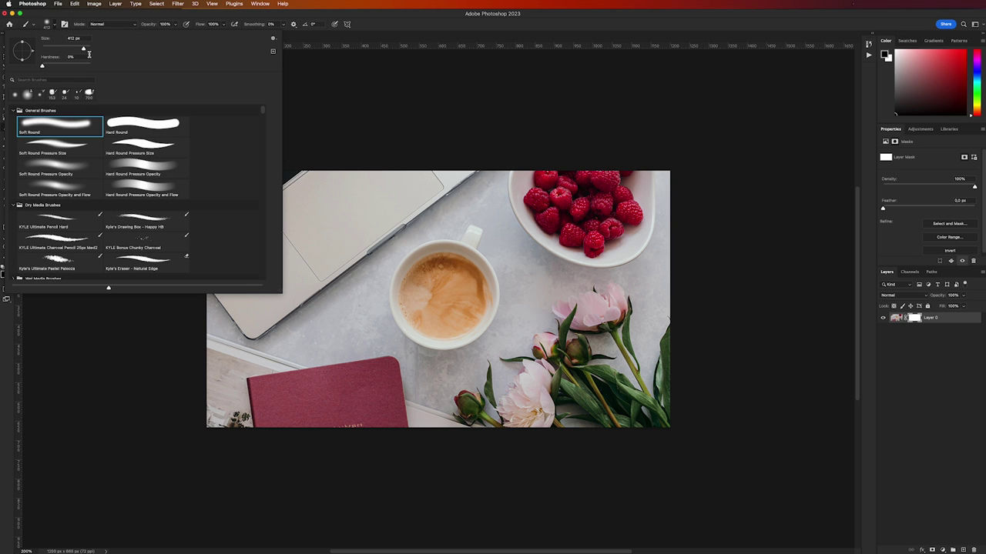
pyautogui.moveTo(84, 49); pyautogui.dragTo(74, 49)
pyautogui.press('Return')
pyautogui.moveTo(434, 274)
pyautogui.mouseDown()
pyautogui.moveTo(421, 294)
pyautogui.moveTo(436, 318)
pyautogui.moveTo(467, 313)
pyautogui.moveTo(472, 286)
pyautogui.moveTo(463, 266)
pyautogui.moveTo(442, 270)
pyautogui.moveTo(473, 314)
pyautogui.moveTo(443, 332)
pyautogui.moveTo(416, 312)
pyautogui.moveTo(428, 278)
pyautogui.mouseUp()
pyautogui.press('super+z')
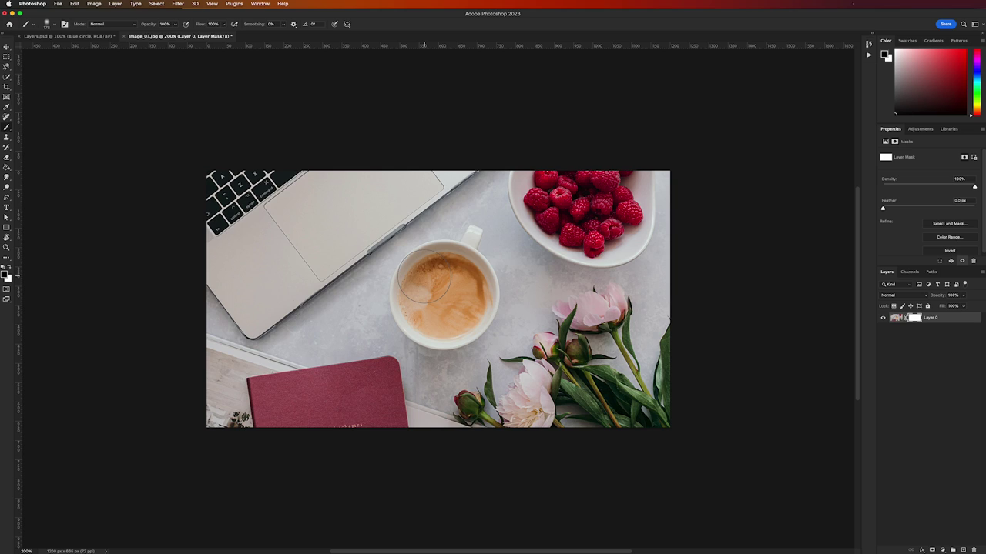
# - Switch to Finder and place Image_04.jpg from the Day 3 - Layers and Masks folder into the Image_03.jpg document at its default size
pyautogui.press('super+Tab')
pyautogui.click(367, 137)
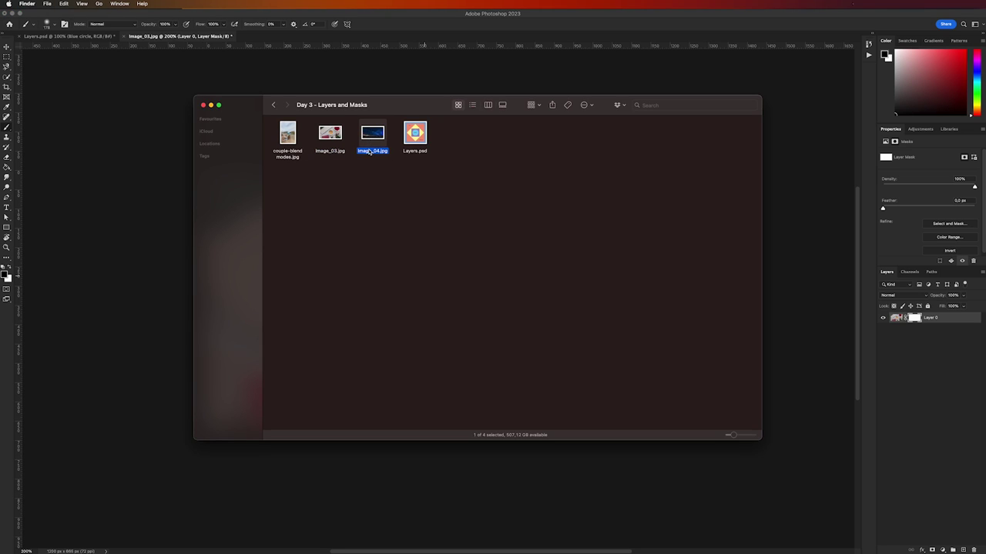
pyautogui.moveTo(373, 137); pyautogui.dragTo(417, 293)
pyautogui.press('super+Tab')
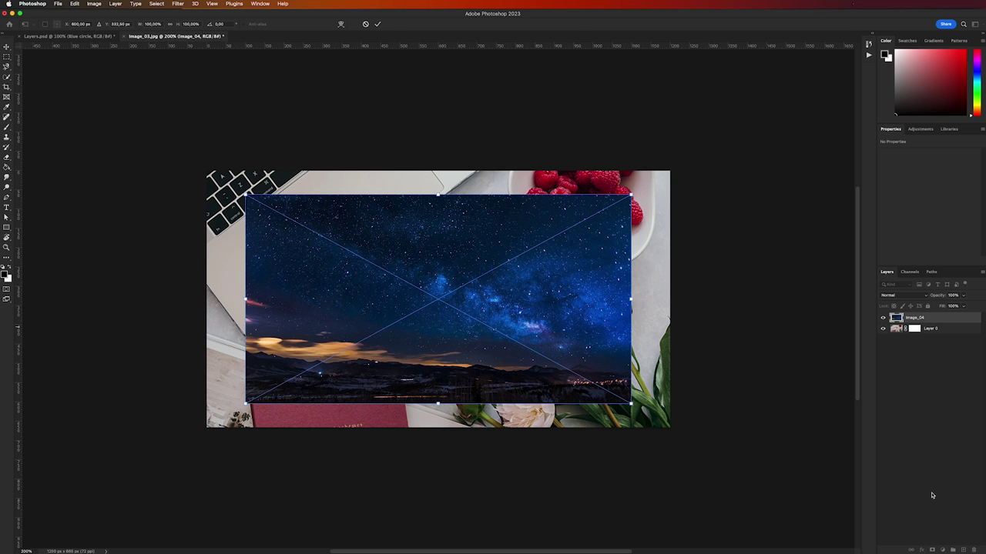
pyautogui.press('Return')
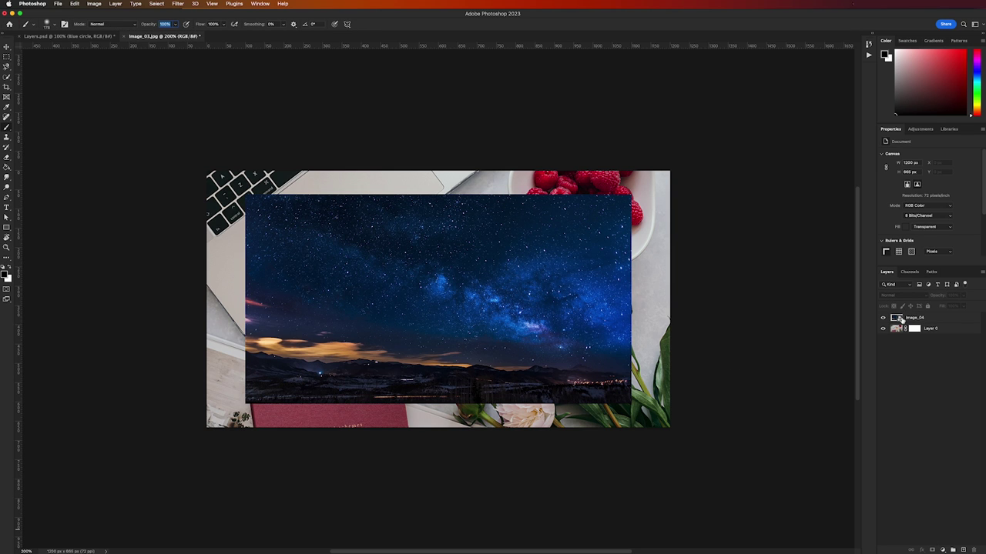
# - Add a layer mask to the Image_04 layer and paint black over the starry sky everywhere except over the coffee
pyautogui.click(916, 318)
pyautogui.click(932, 550)
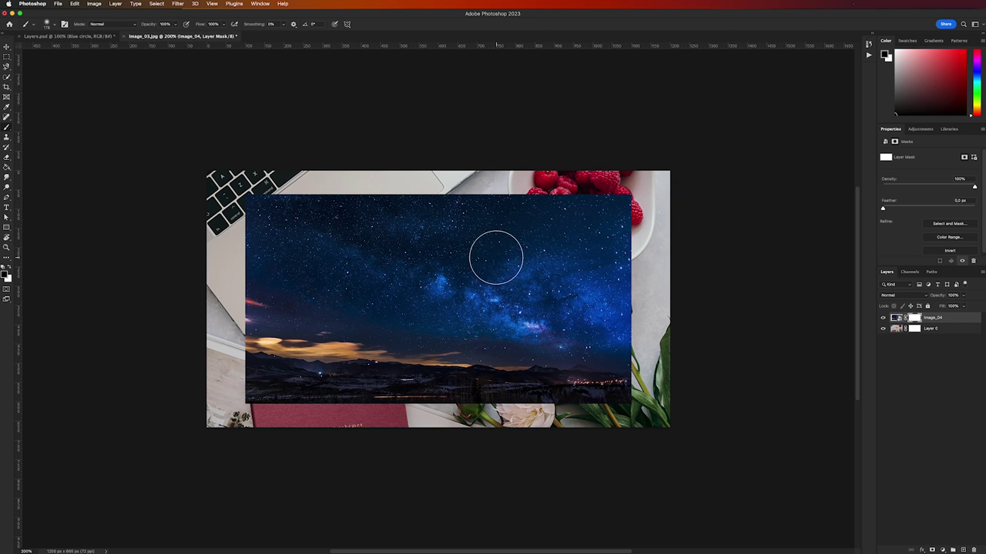
pyautogui.moveTo(449, 204)
pyautogui.mouseDown()
pyautogui.moveTo(488, 220)
pyautogui.moveTo(605, 217)
pyautogui.moveTo(559, 235)
pyautogui.moveTo(535, 290)
pyautogui.moveTo(537, 374)
pyautogui.moveTo(593, 297)
pyautogui.moveTo(624, 396)
pyautogui.moveTo(473, 375)
pyautogui.moveTo(495, 308)
pyautogui.moveTo(451, 396)
pyautogui.moveTo(417, 381)
pyautogui.moveTo(330, 275)
pyautogui.moveTo(327, 319)
pyautogui.moveTo(411, 222)
pyautogui.moveTo(308, 224)
pyautogui.moveTo(261, 285)
pyautogui.moveTo(273, 277)
pyautogui.moveTo(297, 320)
pyautogui.moveTo(301, 276)
pyautogui.moveTo(315, 403)
pyautogui.moveTo(378, 424)
pyautogui.moveTo(420, 410)
pyautogui.moveTo(403, 388)
pyautogui.moveTo(473, 362)
pyautogui.moveTo(462, 407)
pyautogui.mouseUp()
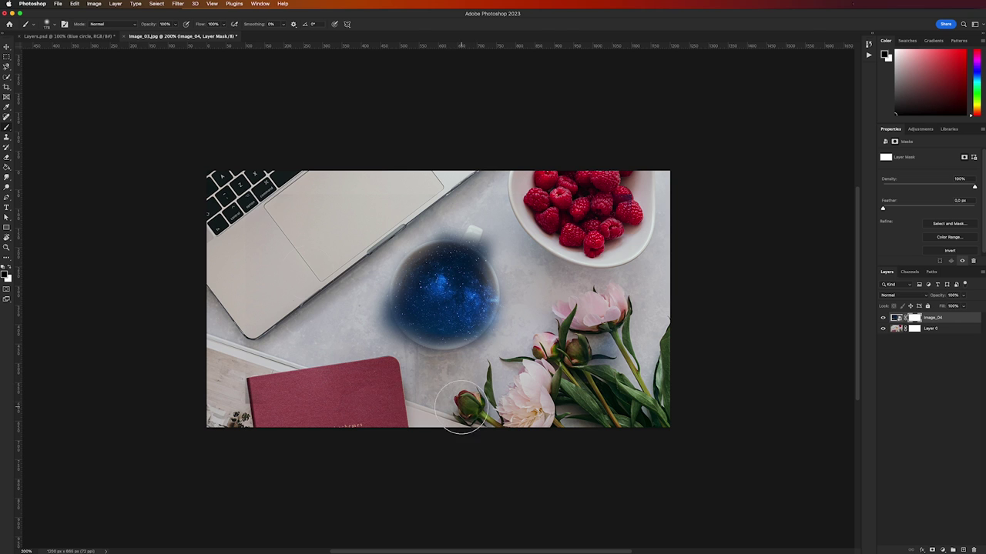
# - Use a smaller brush to mask away the leftover sky around the cup's rim and handle in black
pyautogui.click(51, 26)
pyautogui.moveTo(78, 51); pyautogui.dragTo(68, 49)
pyautogui.press('Return')
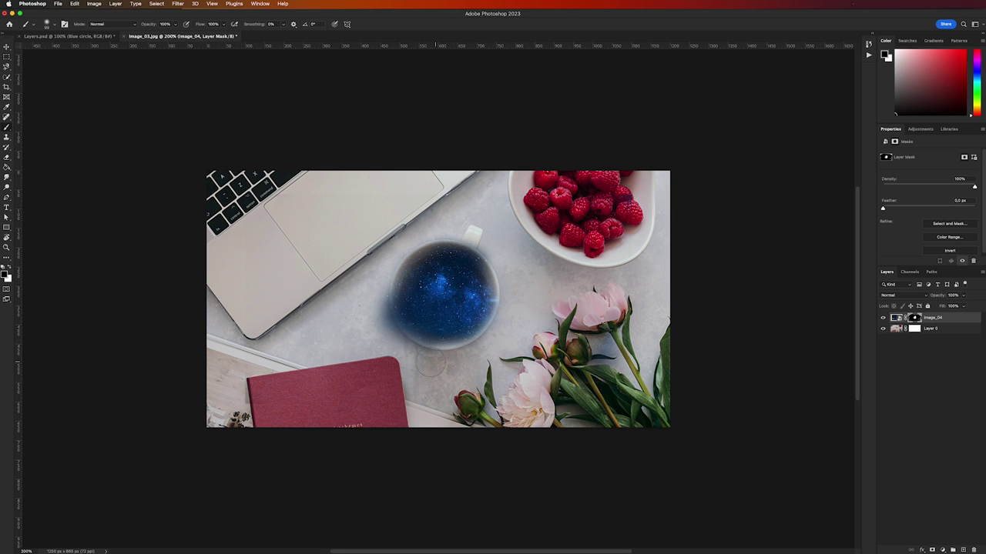
pyautogui.moveTo(383, 329)
pyautogui.mouseDown()
pyautogui.moveTo(375, 273)
pyautogui.moveTo(387, 344)
pyautogui.moveTo(376, 278)
pyautogui.moveTo(402, 241)
pyautogui.moveTo(449, 223)
pyautogui.mouseUp()
# - Try painting white on the Image_04 mask to bring back the sky around the cup, and undo the strokes
pyautogui.click(11, 268)
pyautogui.moveTo(391, 311)
pyautogui.mouseDown()
pyautogui.moveTo(294, 340)
pyautogui.moveTo(416, 326)
pyautogui.moveTo(423, 335)
pyautogui.moveTo(410, 363)
pyautogui.moveTo(486, 365)
pyautogui.moveTo(531, 352)
pyautogui.moveTo(468, 348)
pyautogui.moveTo(623, 339)
pyautogui.moveTo(616, 347)
pyautogui.moveTo(477, 241)
pyautogui.moveTo(408, 224)
pyautogui.moveTo(381, 269)
pyautogui.moveTo(304, 338)
pyautogui.mouseUp()
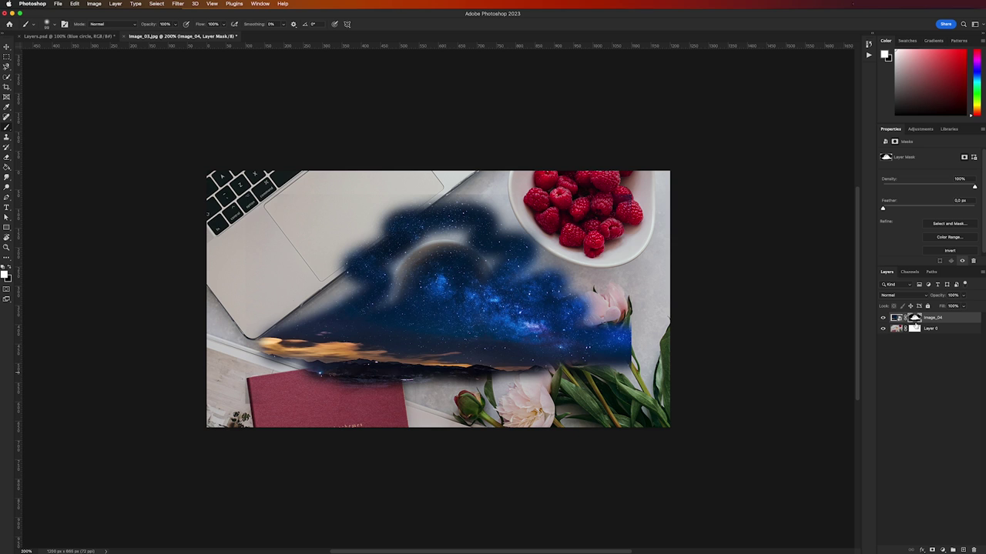
pyautogui.press('super+z')
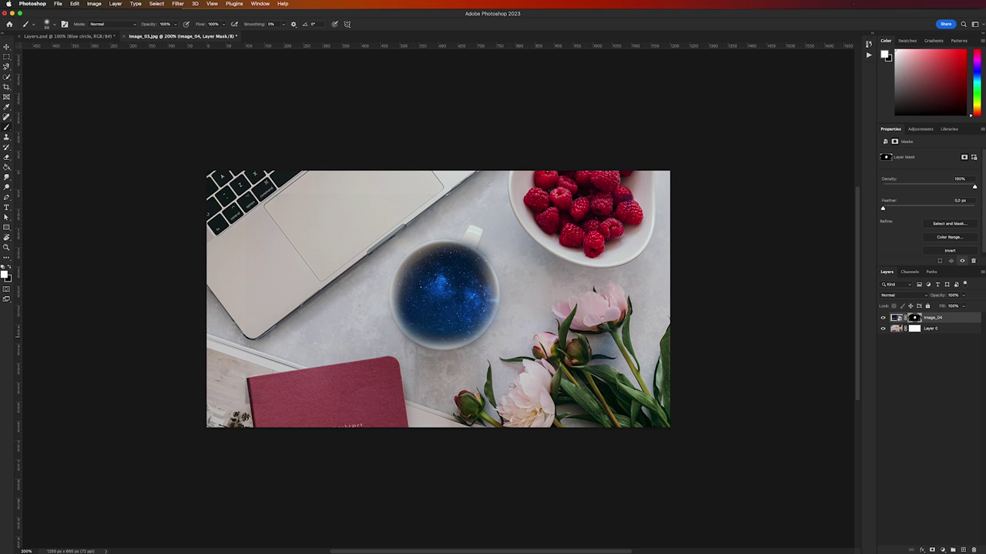
pyautogui.moveTo(453, 224); pyautogui.dragTo(497, 243)
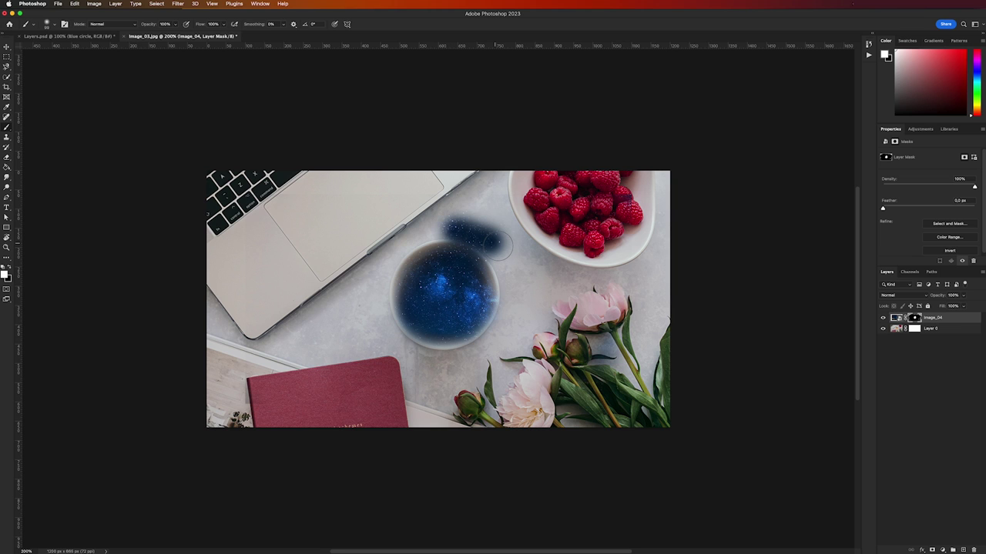
pyautogui.press('super+z')
# - Return to black as the foreground color and clean up the mask along the side of the cup nearest the flowers
pyautogui.press('x')
pyautogui.moveTo(491, 239)
pyautogui.mouseDown()
pyautogui.moveTo(504, 312)
pyautogui.moveTo(487, 340)
pyautogui.mouseUp()
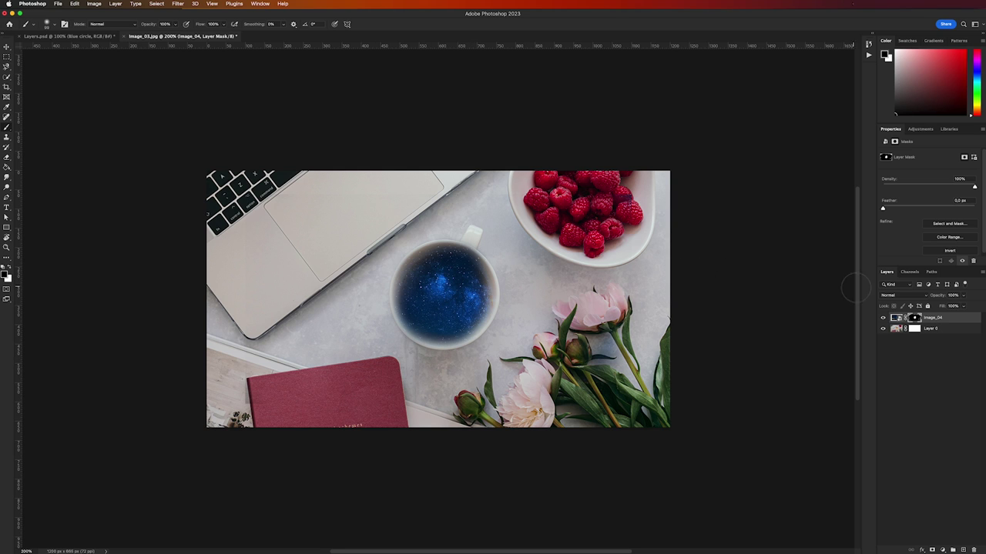
# - Set the Image_04 layer's blend mode to Screen, leave the Brush for the Rectangular Marquee tool, and deselect the layer
pyautogui.click(893, 297)
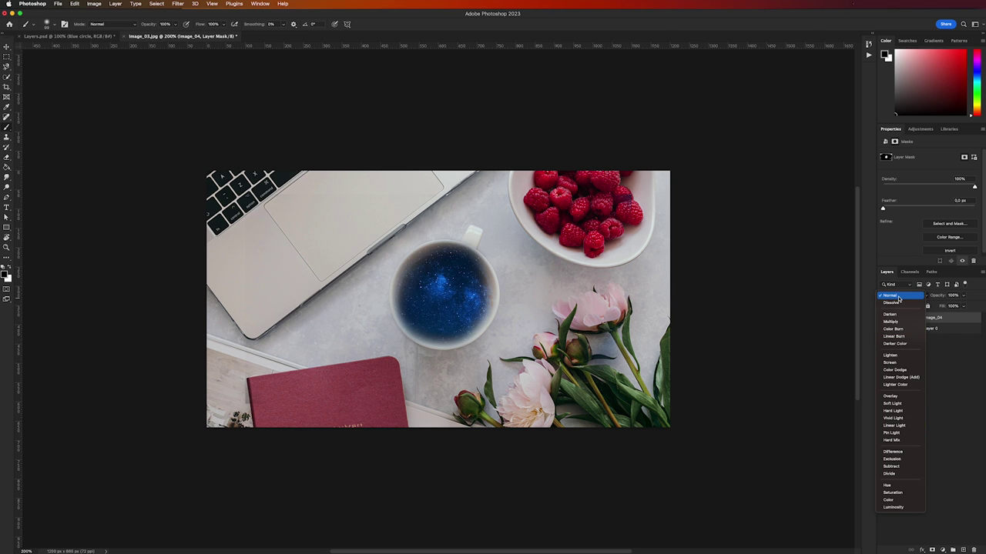
pyautogui.click(897, 298)
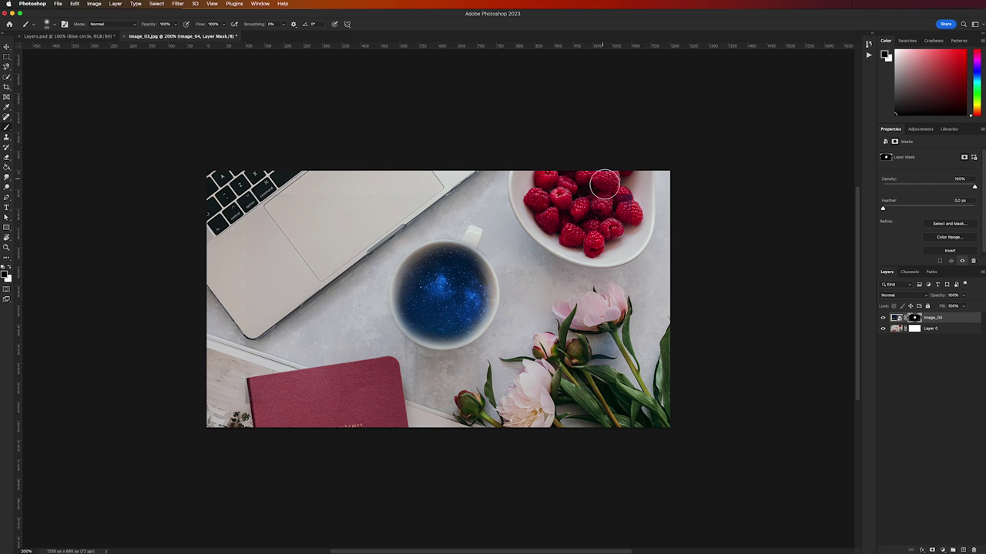
pyautogui.click(917, 295)
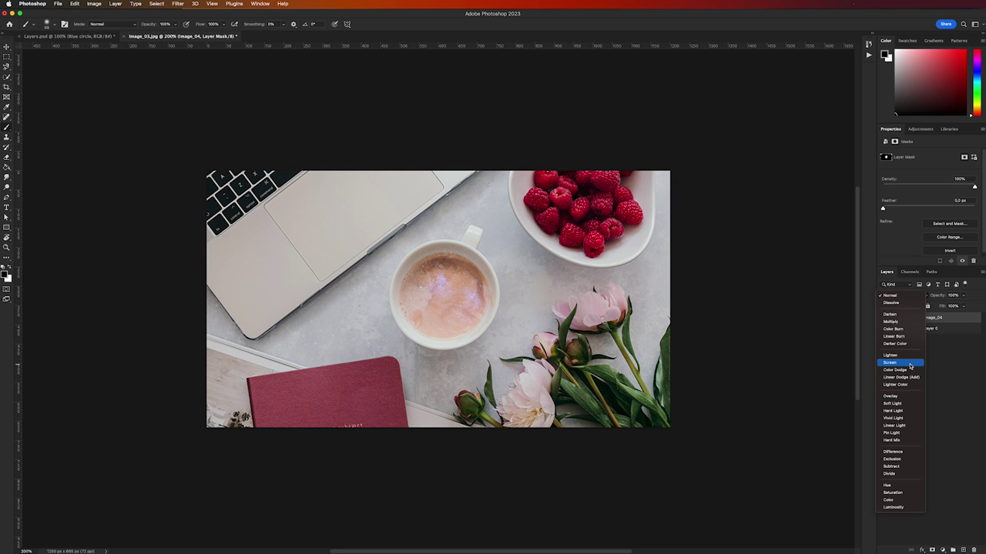
pyautogui.click(910, 365)
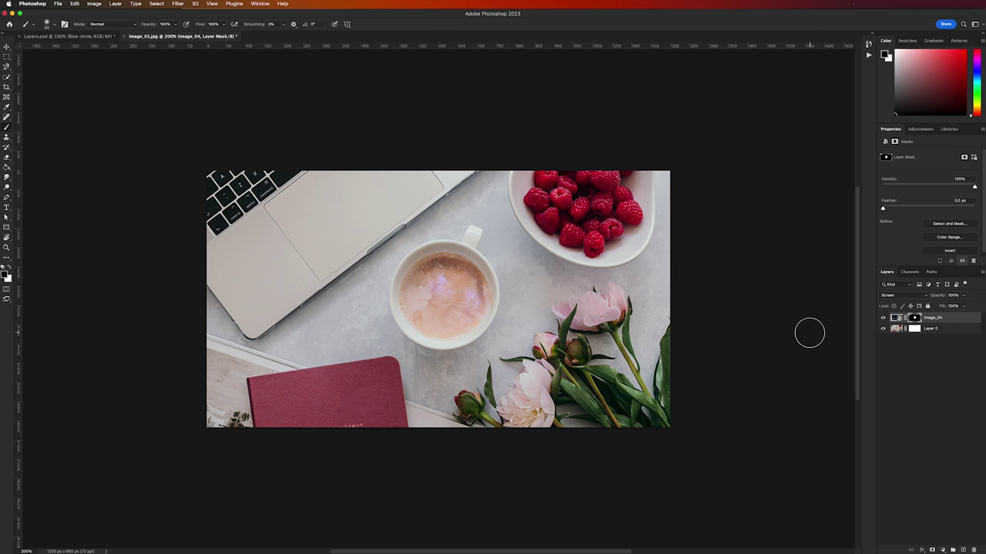
pyautogui.click(7, 57)
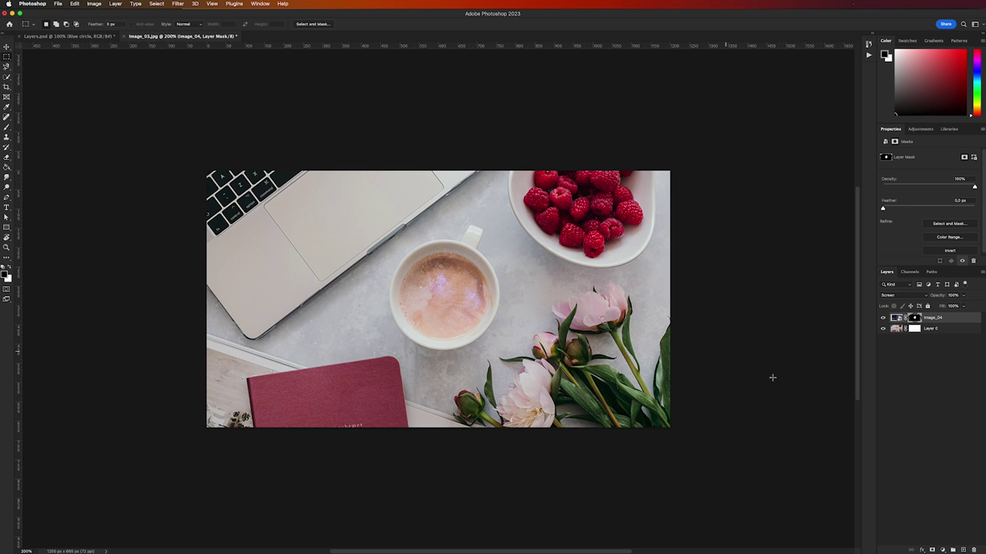
pyautogui.click(910, 379)
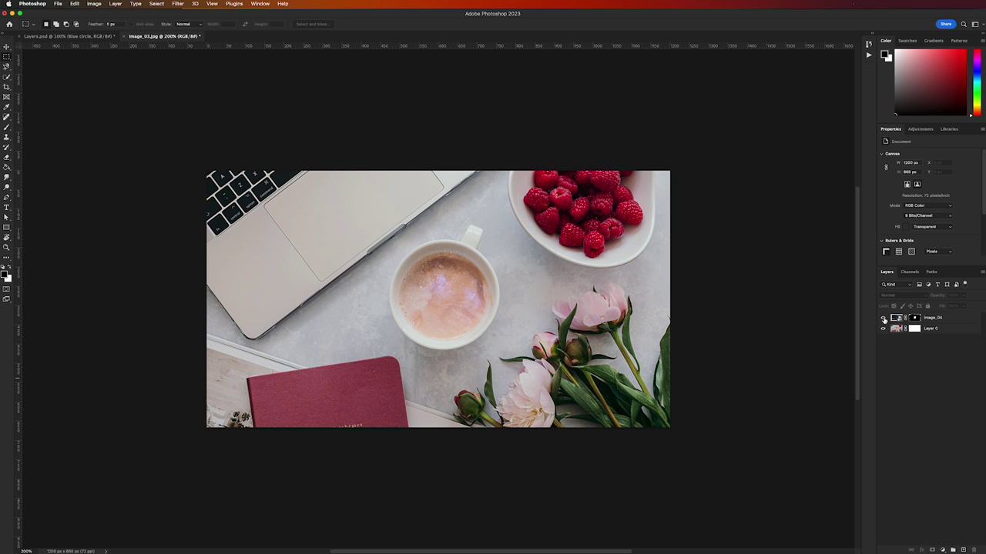
# - Toggle the visibility of the Image_04 layer and Layer 0 to view each on its own, leaving both shown
pyautogui.click(883, 318)
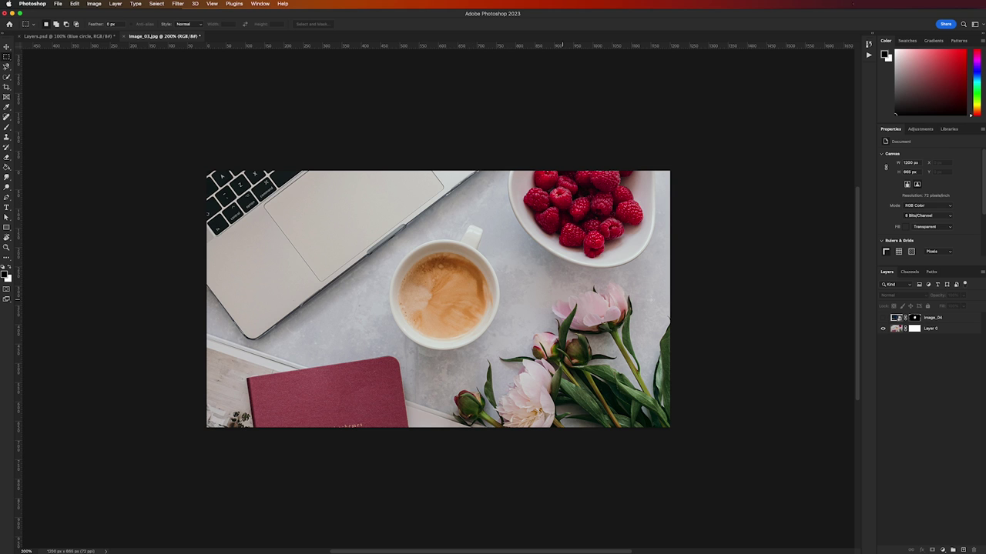
pyautogui.click(884, 329)
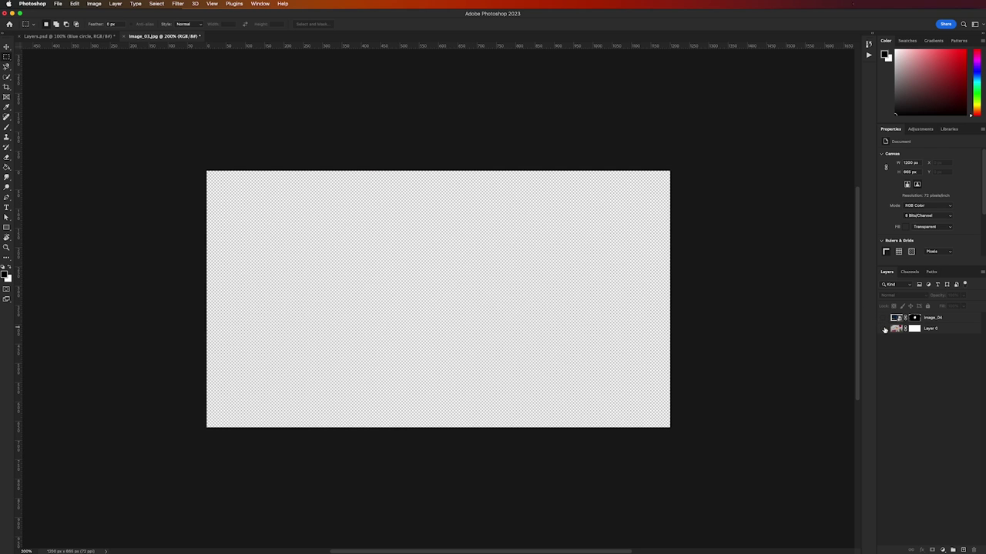
pyautogui.click(883, 318)
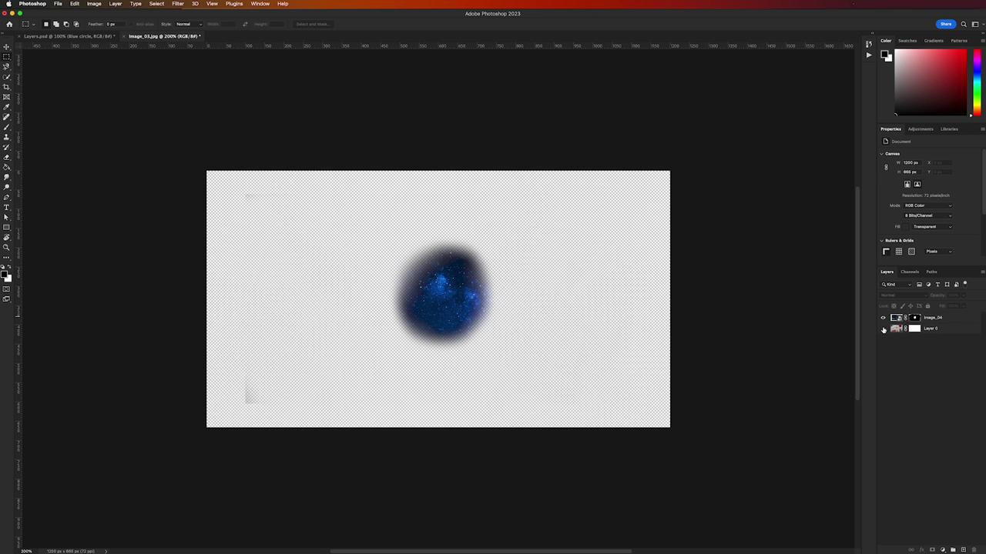
pyautogui.click(883, 329)
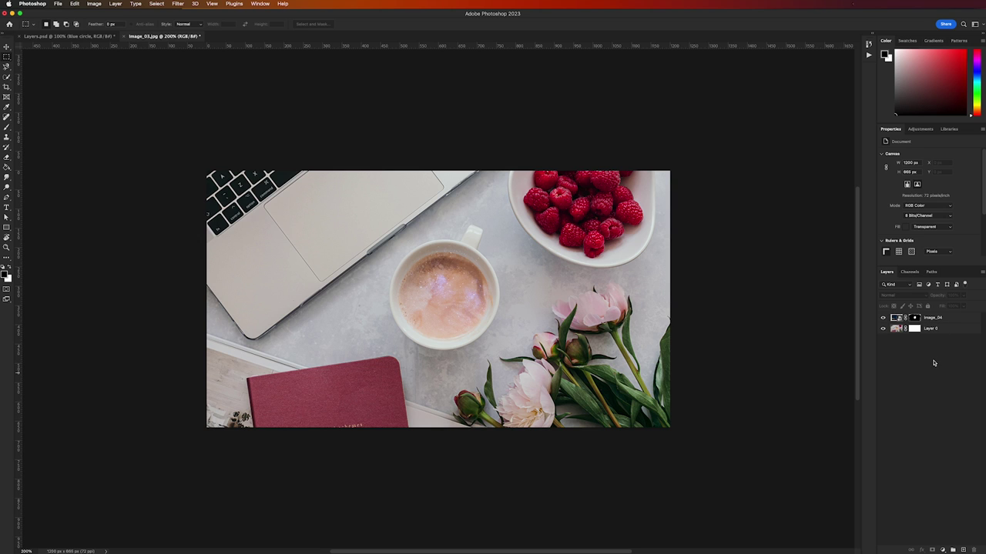
# - Rename the Image_04 layer as Tutorial layer, and deselect it
pyautogui.click(934, 319)
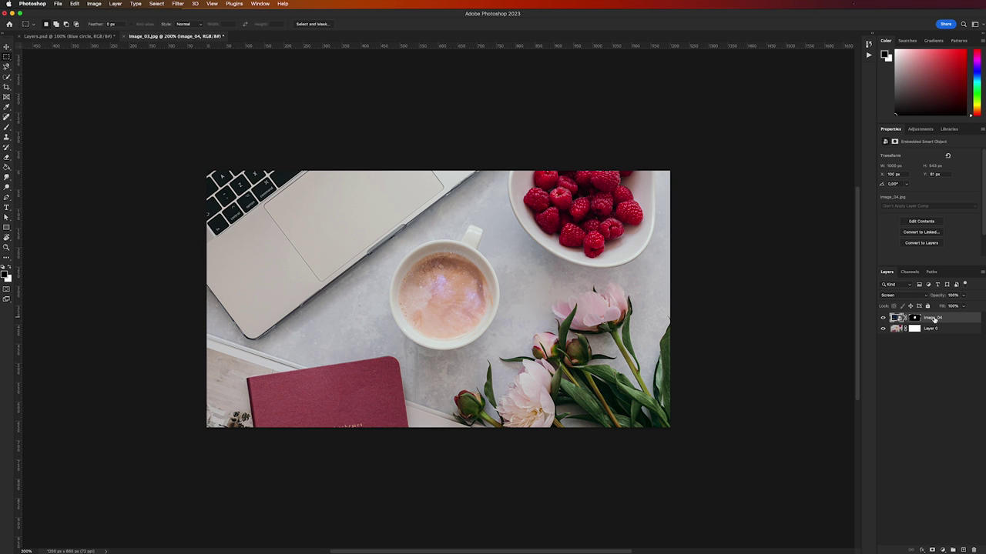
pyautogui.doubleClick(934, 319)
pyautogui.press('BackSpace')
pyautogui.write('Tutorial layer')
pyautogui.press('Return')
pyautogui.click(926, 408)
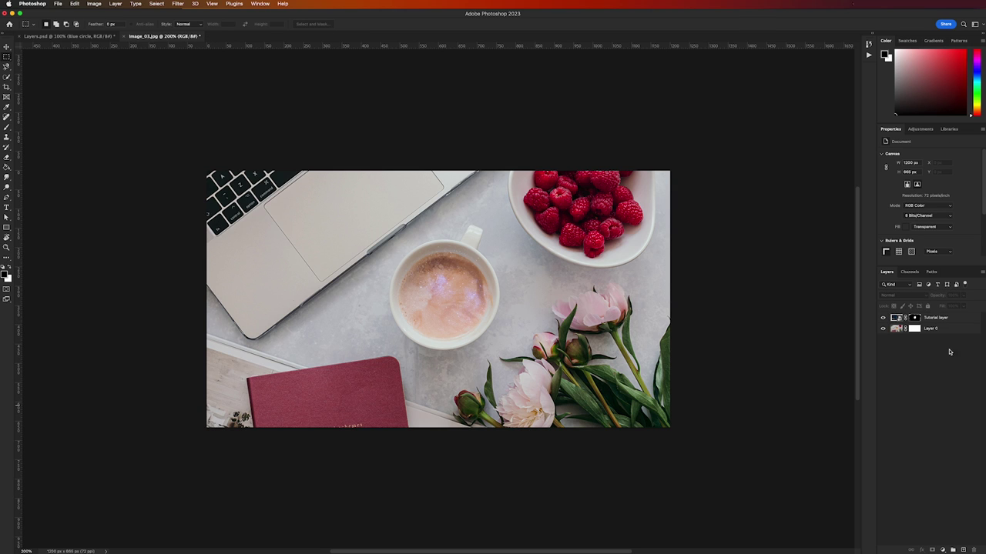
# - Try the Tutorial layer at 57% and 30% opacity, restore it to 100%, and deselect the layer
pyautogui.click(946, 319)
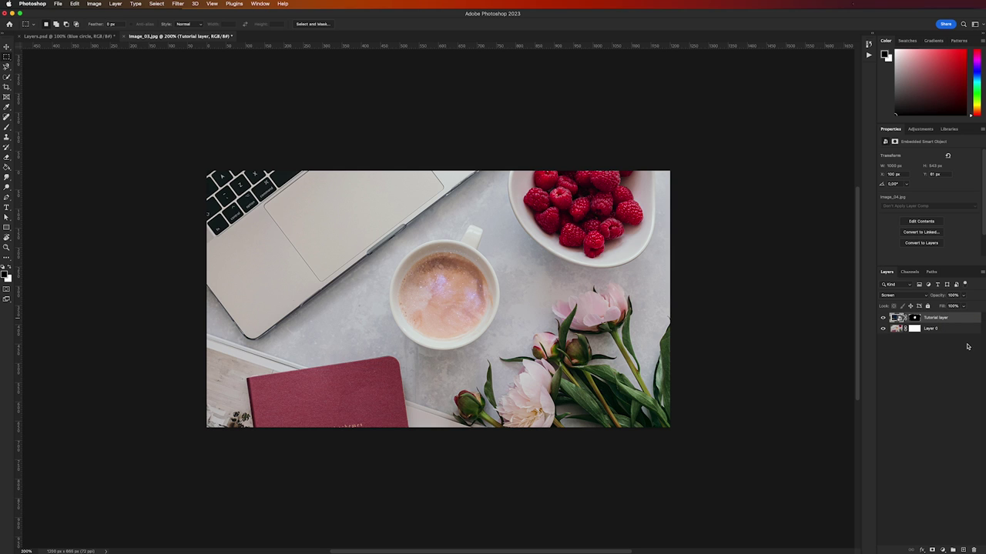
pyautogui.click(962, 296)
pyautogui.moveTo(965, 306); pyautogui.dragTo(948, 306)
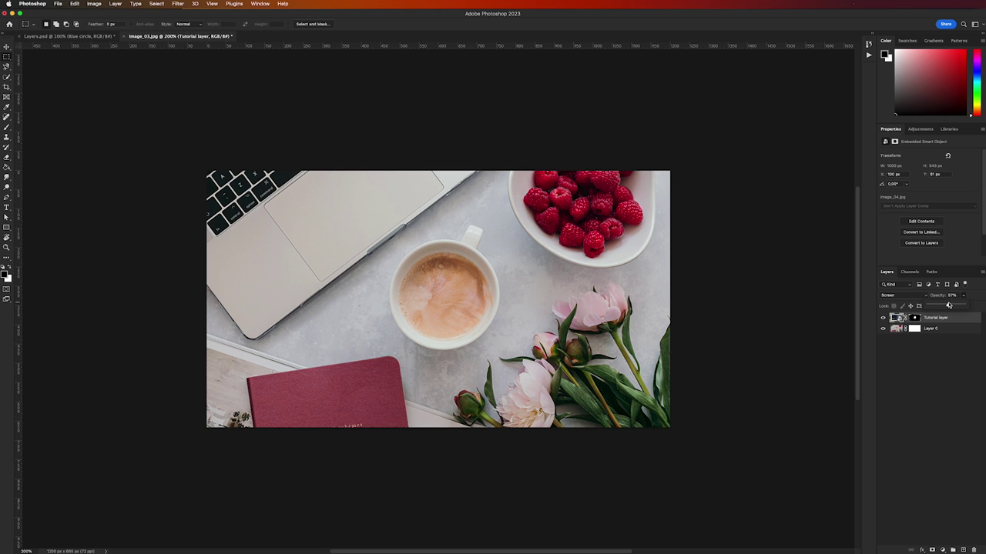
pyautogui.moveTo(958, 307); pyautogui.dragTo(971, 305)
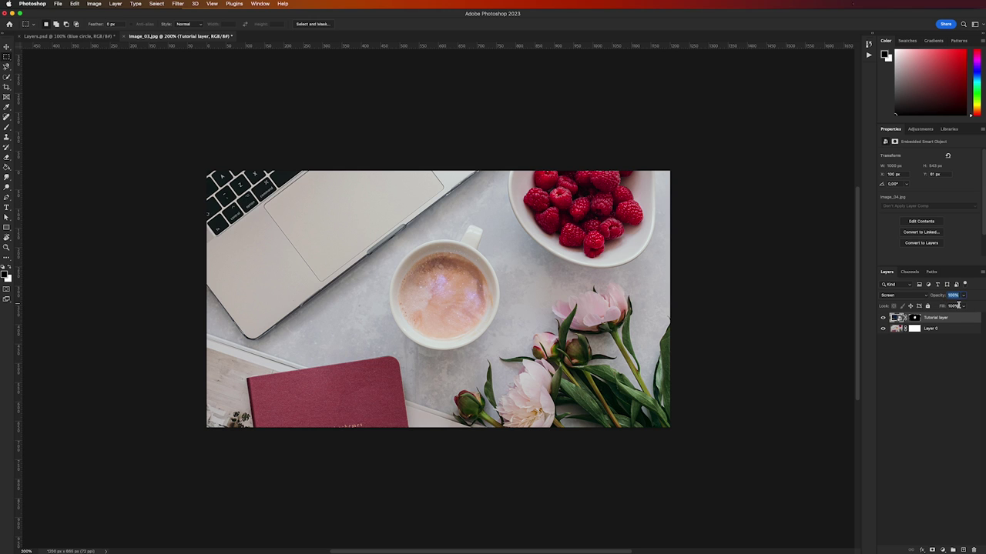
pyautogui.write('30')
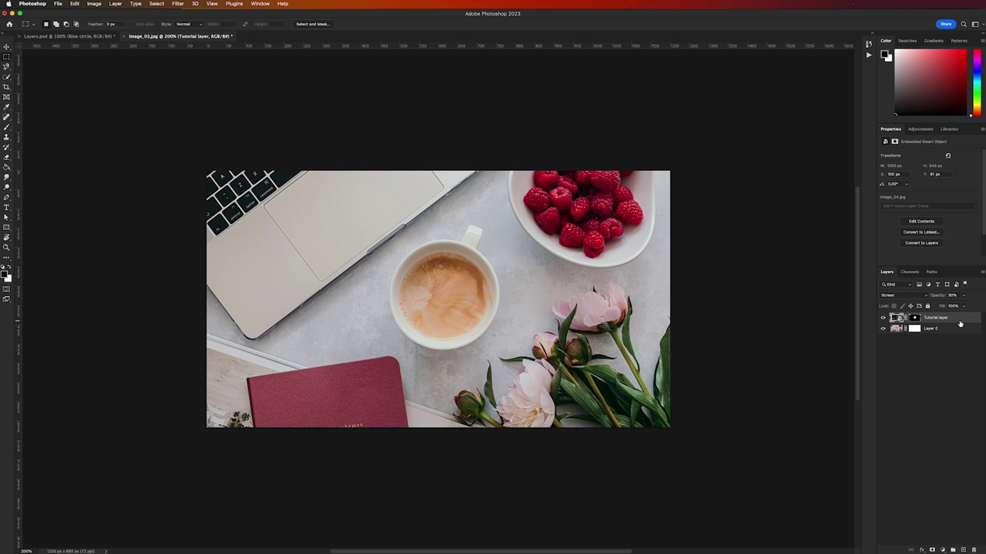
pyautogui.moveTo(963, 296)
pyautogui.mouseDown()
pyautogui.moveTo(979, 308)
pyautogui.moveTo(921, 298)
pyautogui.moveTo(947, 295)
pyautogui.mouseUp()
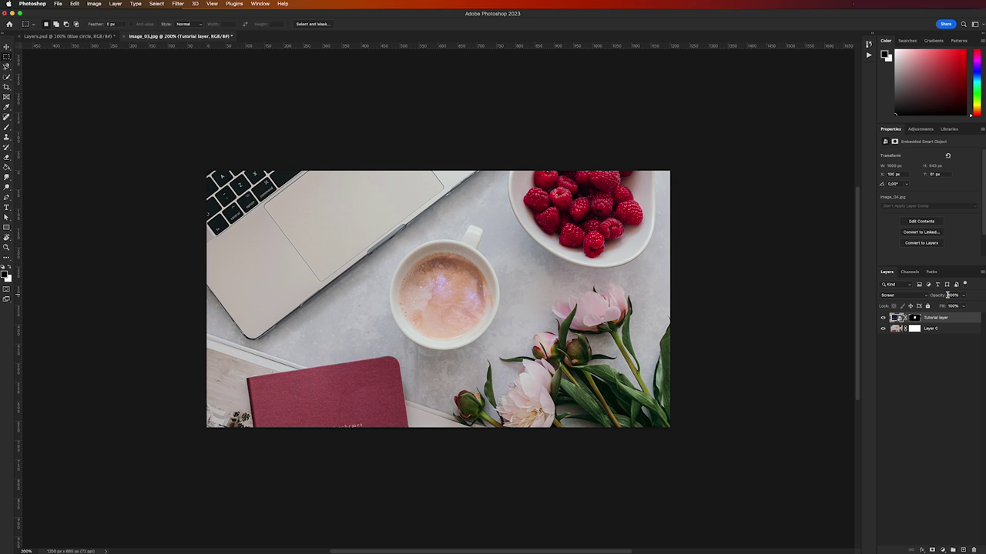
pyautogui.click(926, 395)
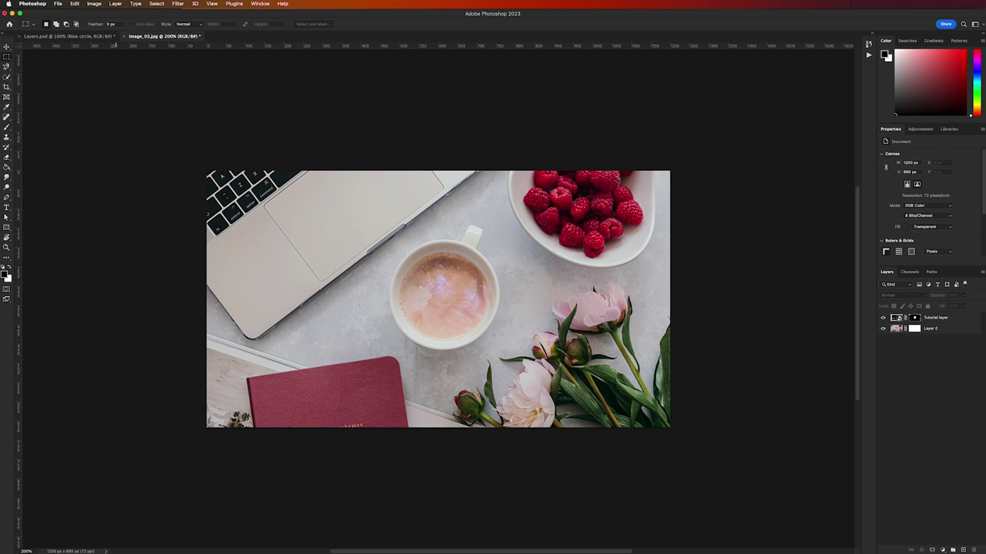
# - Switch to the Layers.psd document, select the Yellow square layer, and open the list of layer commands containing New Layer
pyautogui.click(87, 37)
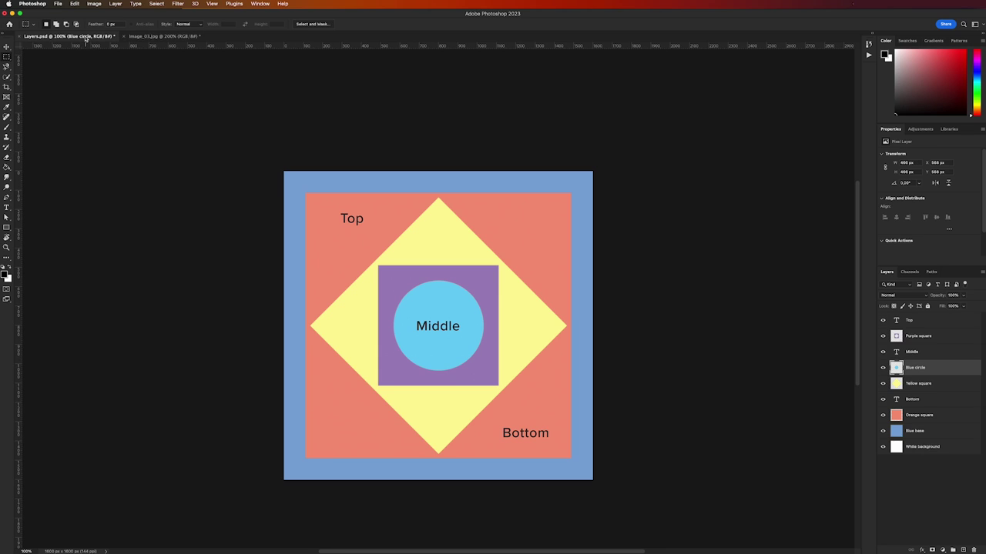
pyautogui.click(929, 384)
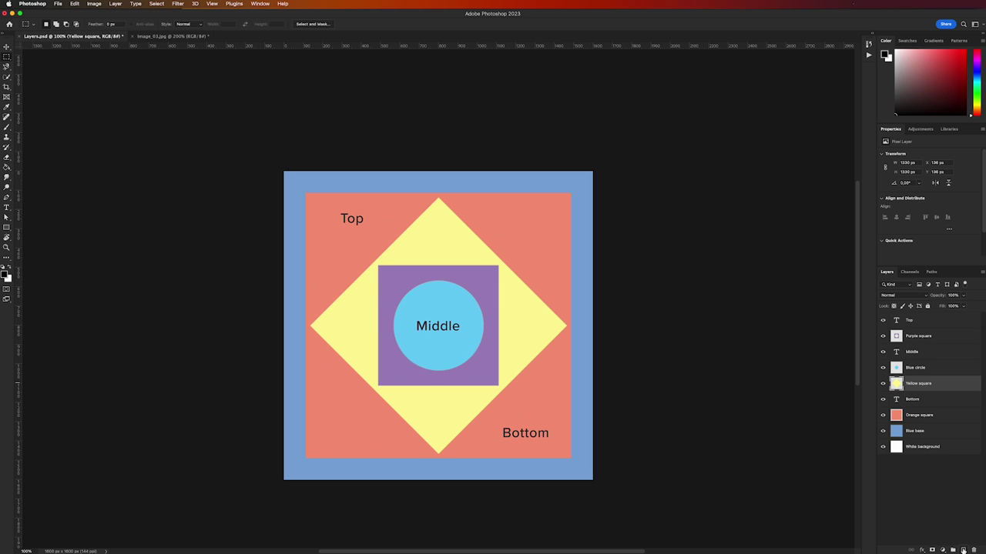
pyautogui.click(981, 272)
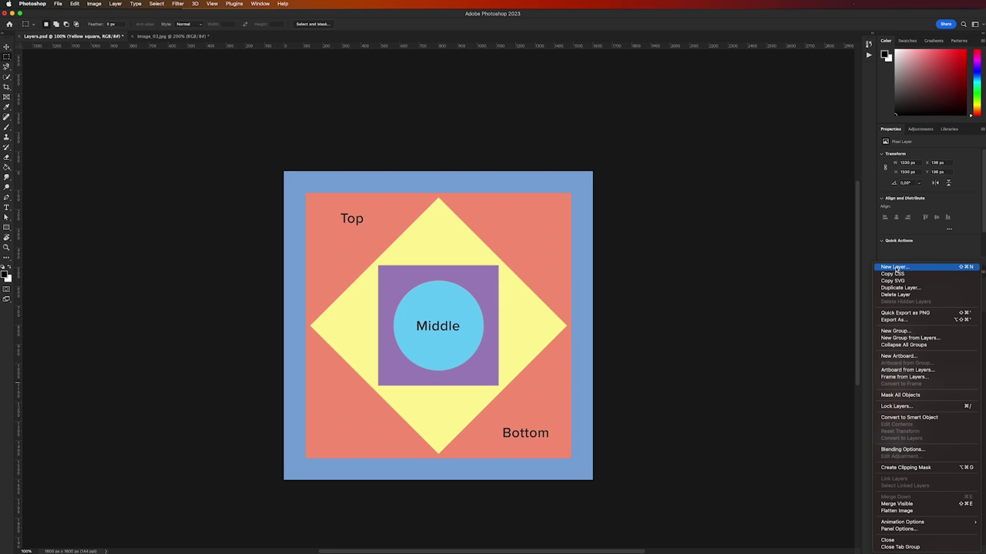